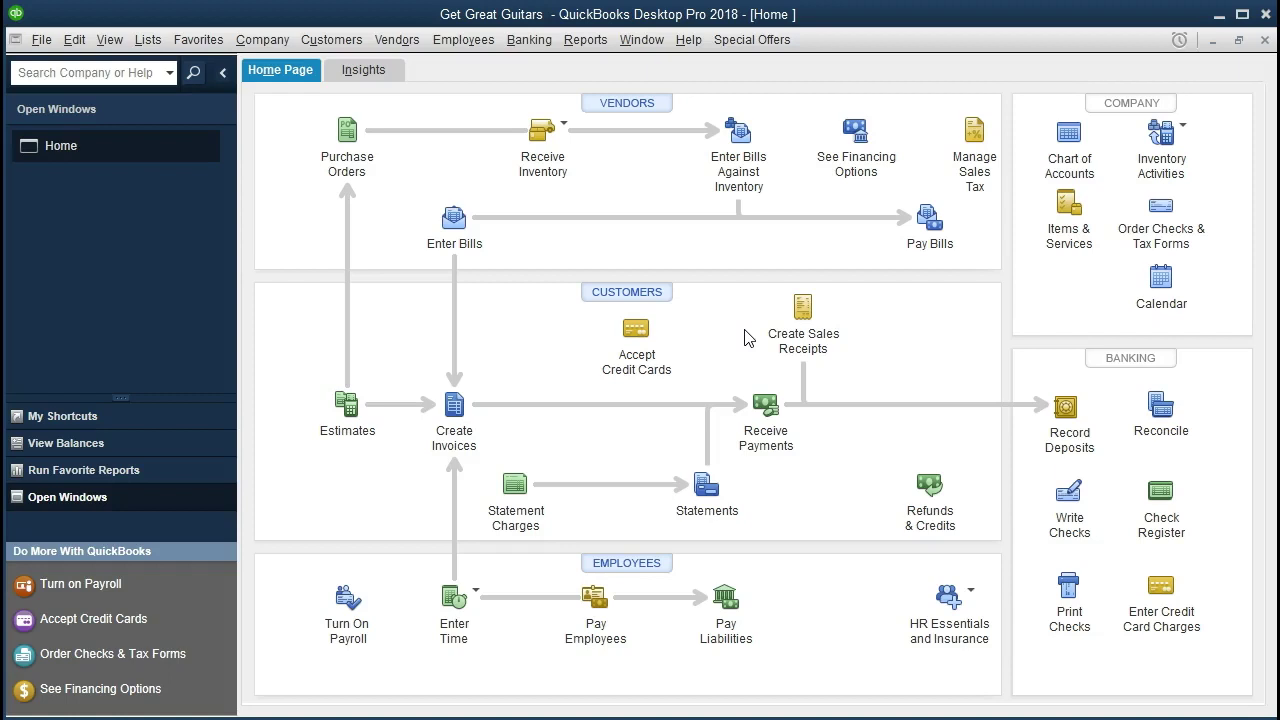
- Bring up the Open Windows list and the company home page
left_click(42, 42)
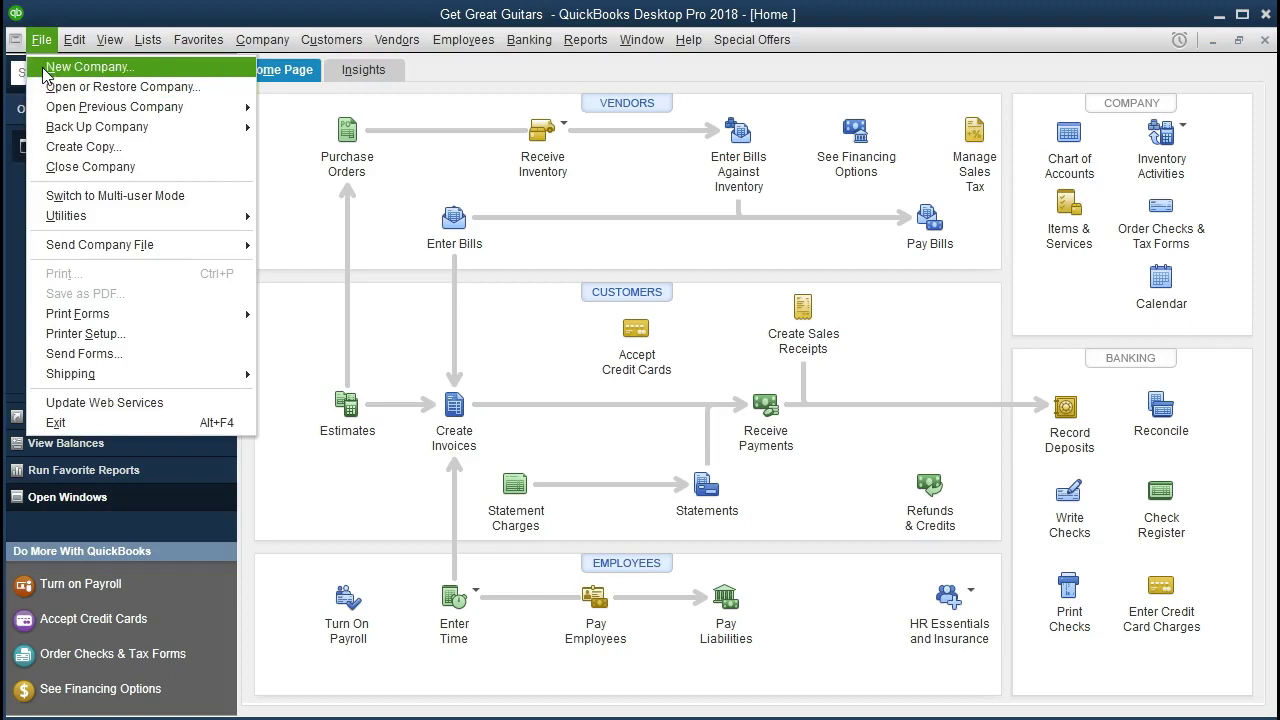
left_click(42, 44)
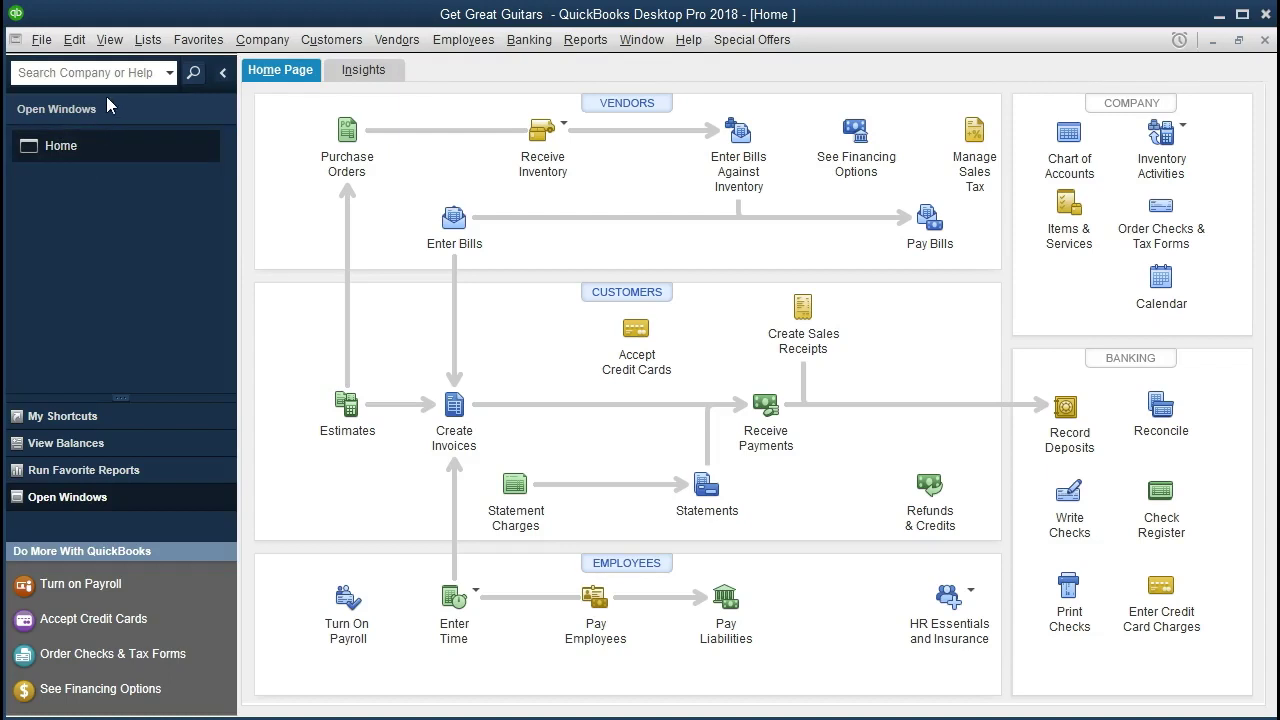
left_click(109, 40)
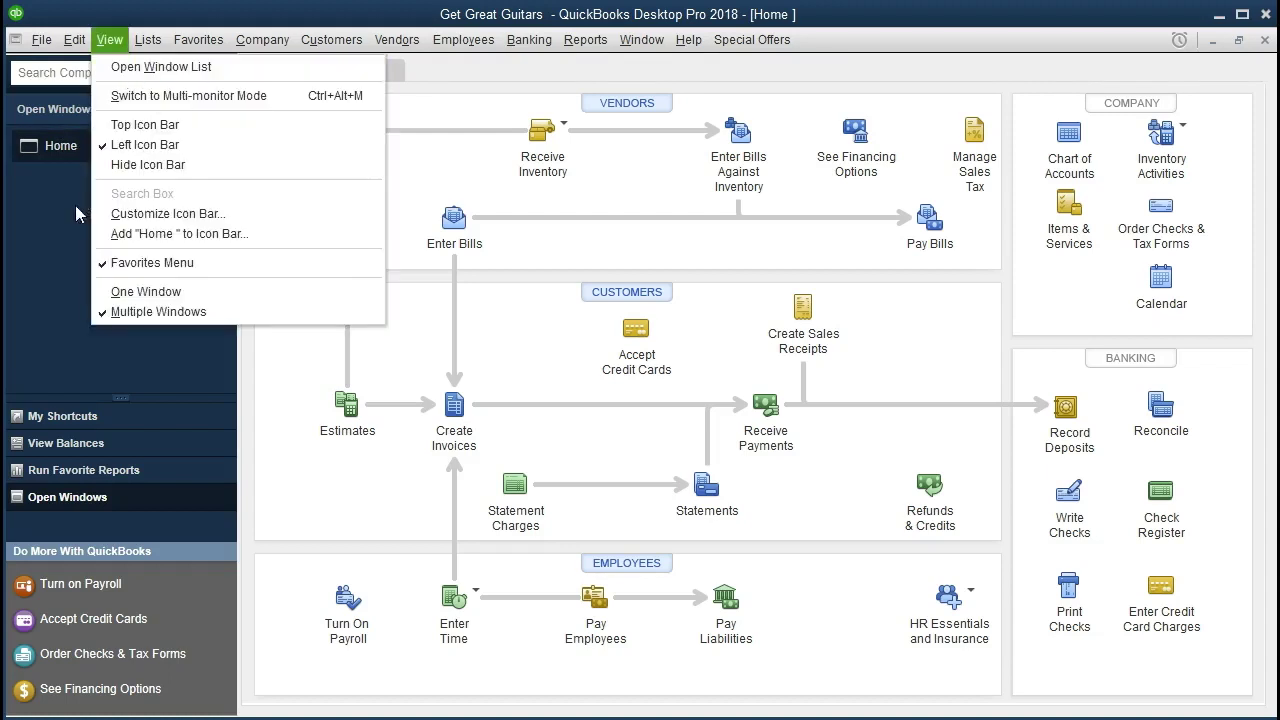
left_click(195, 68)
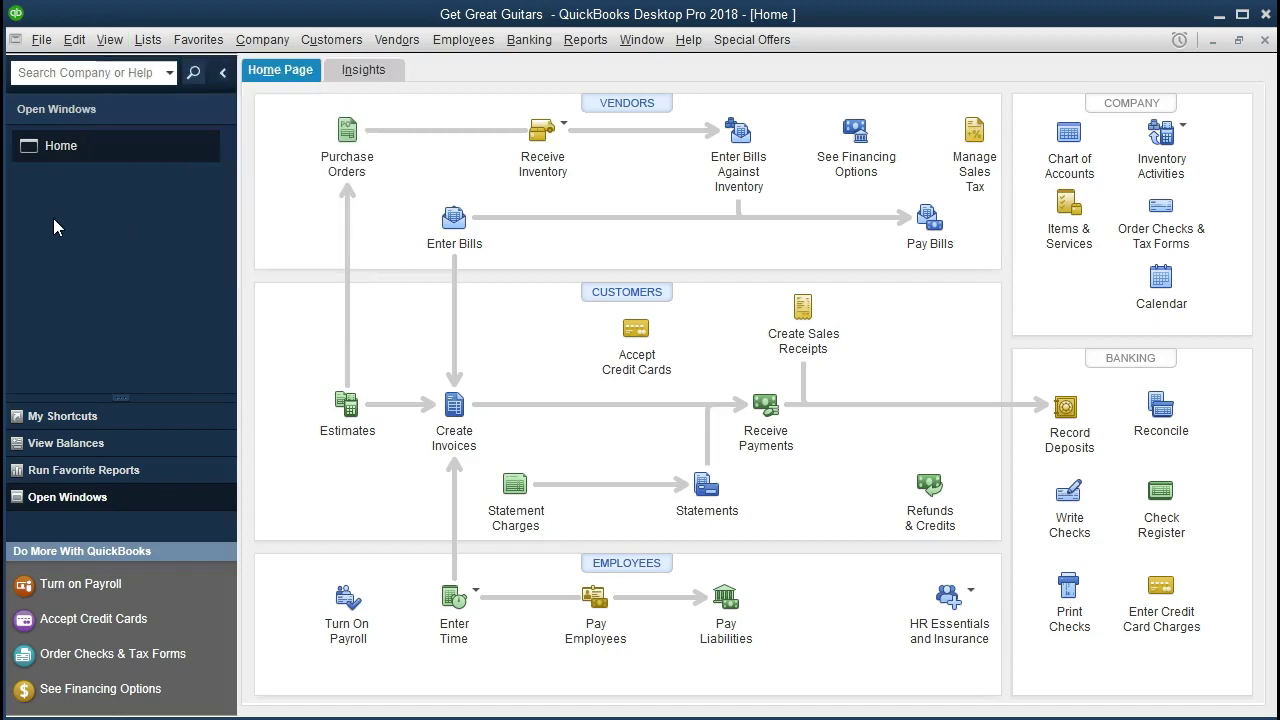
left_click(286, 42)
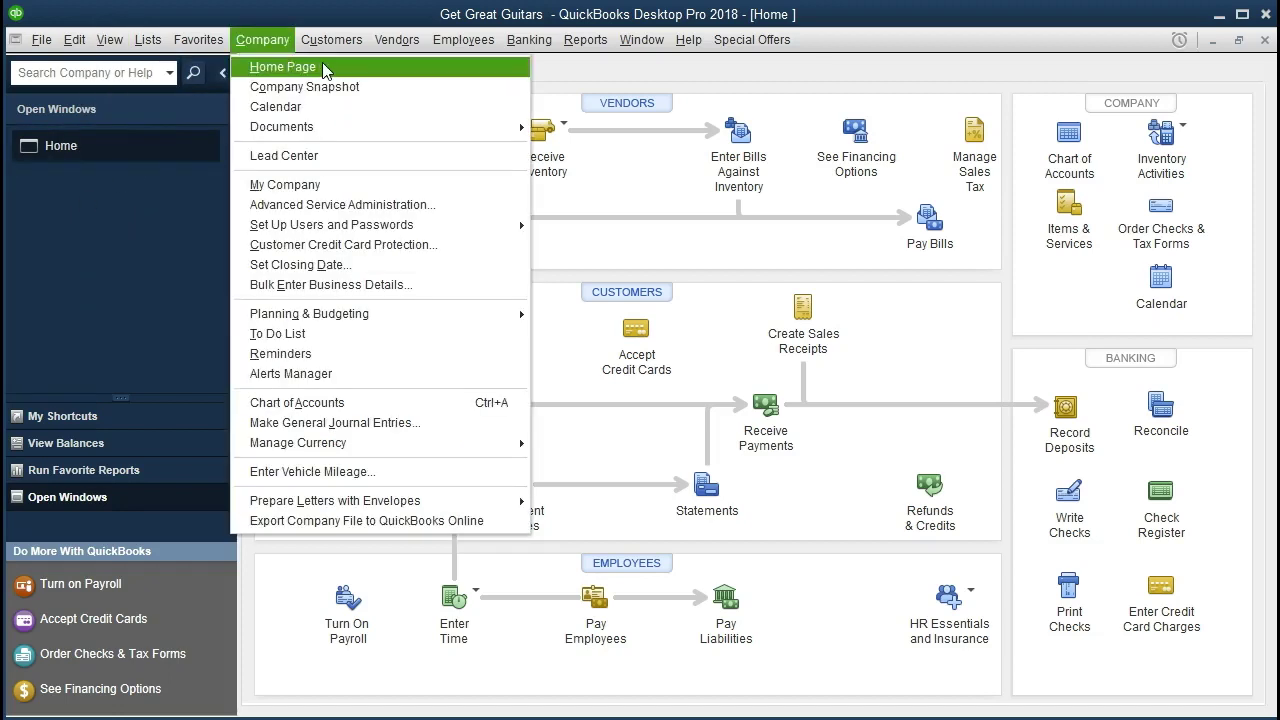
left_click(326, 68)
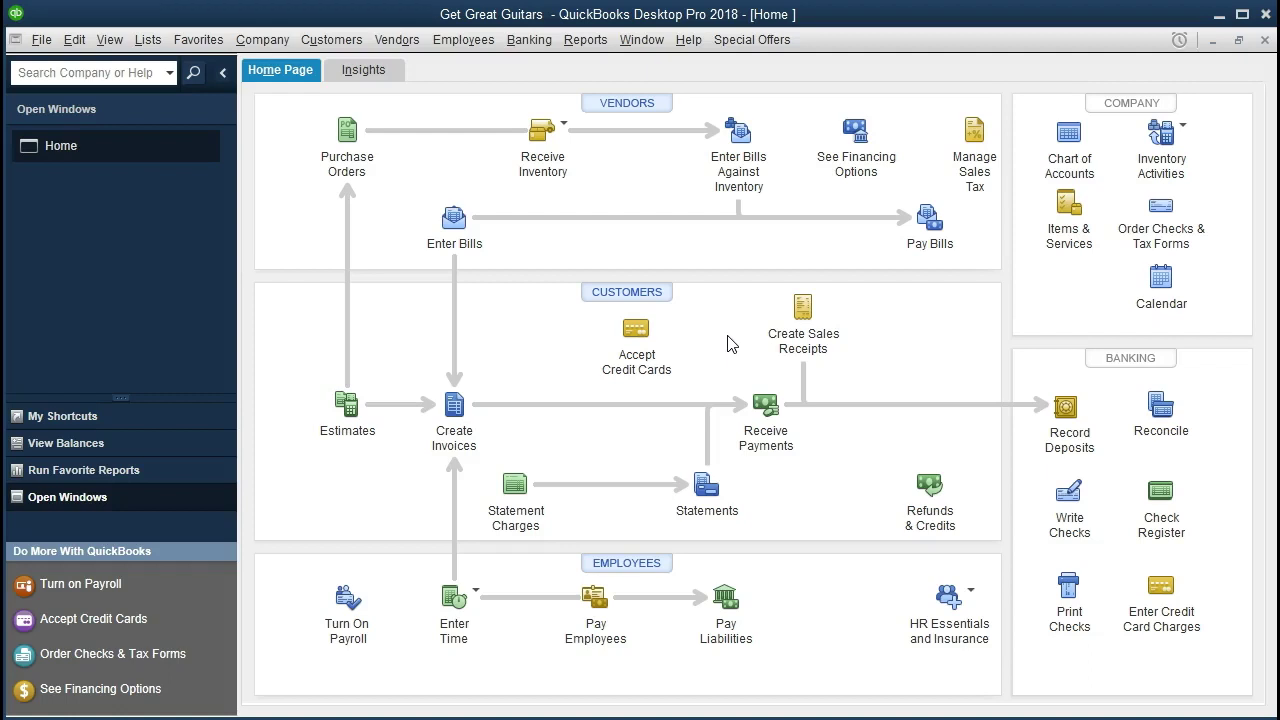
- Open the standard Profit & Loss report and set its date range from 01/01/2021 to 12/31/2021
left_click(590, 40)
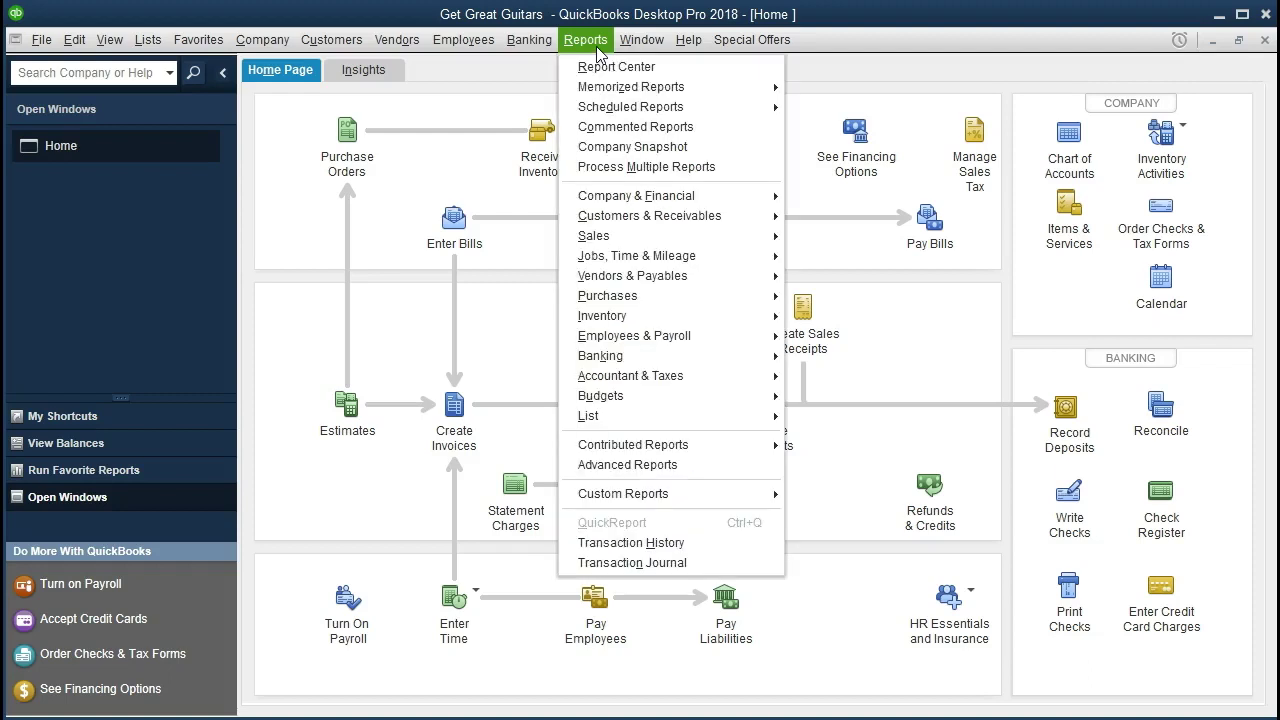
mouse_move(696, 201)
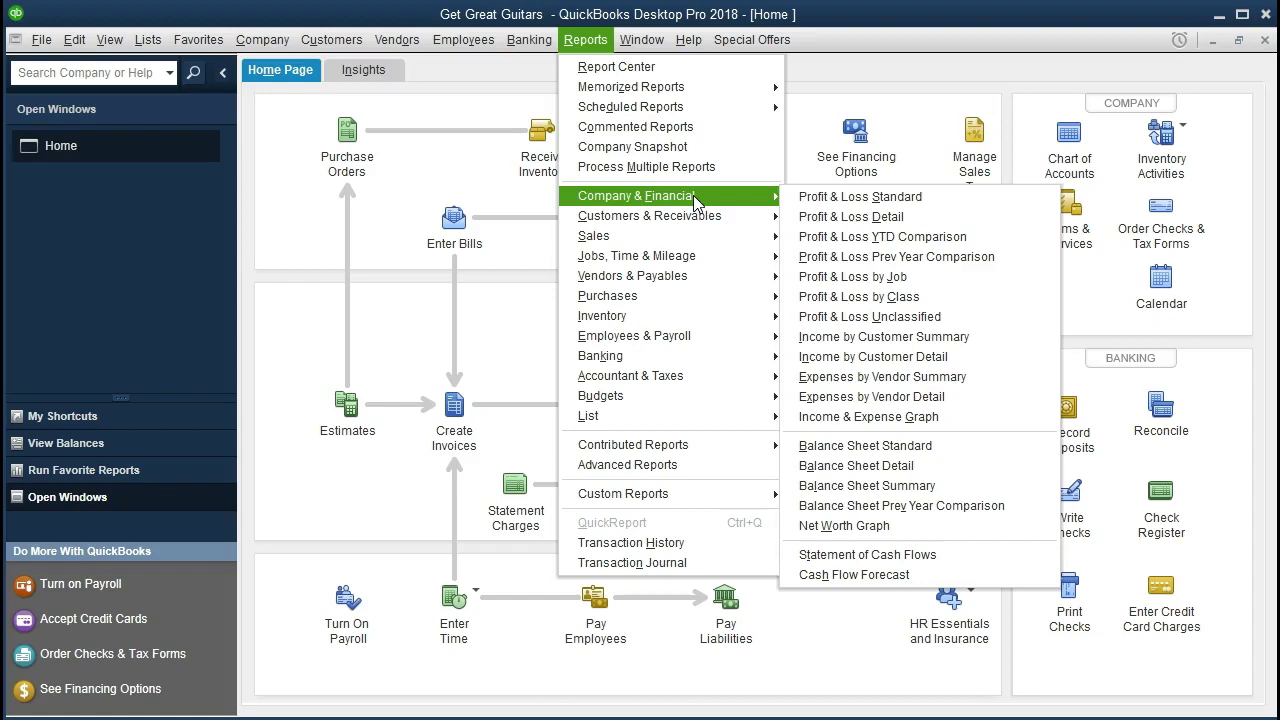
left_click(953, 204)
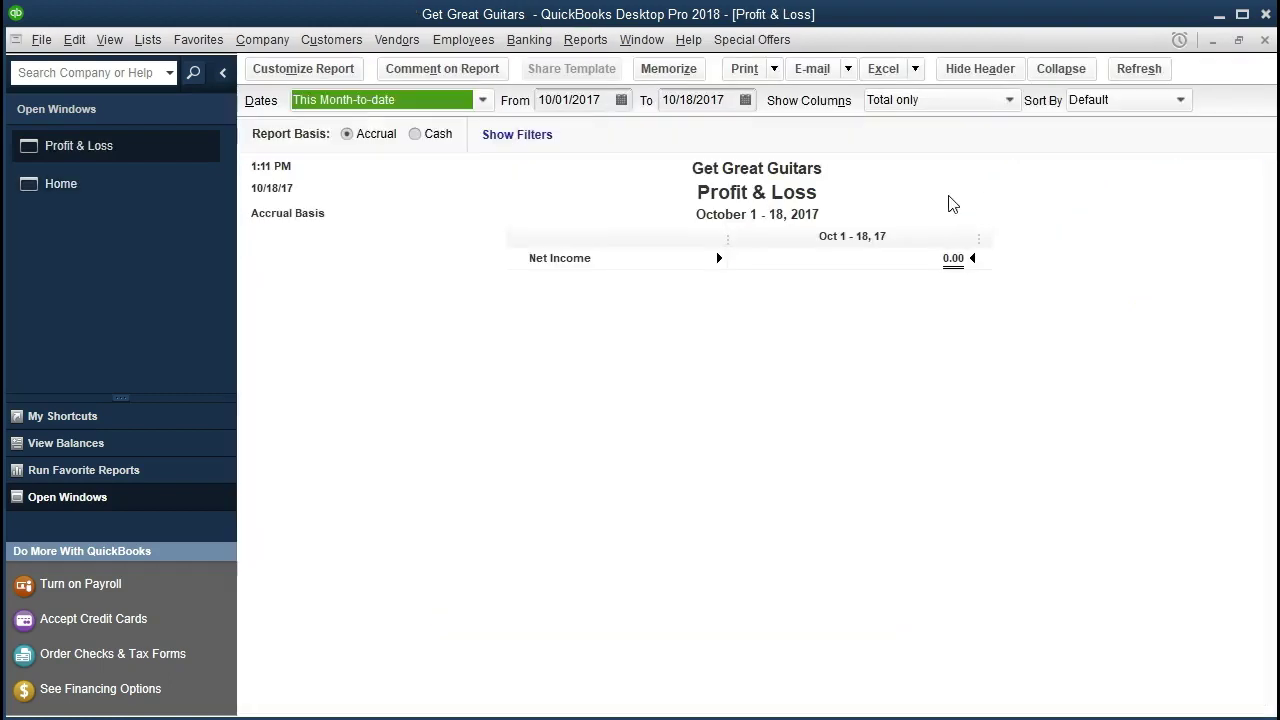
key("Tab")
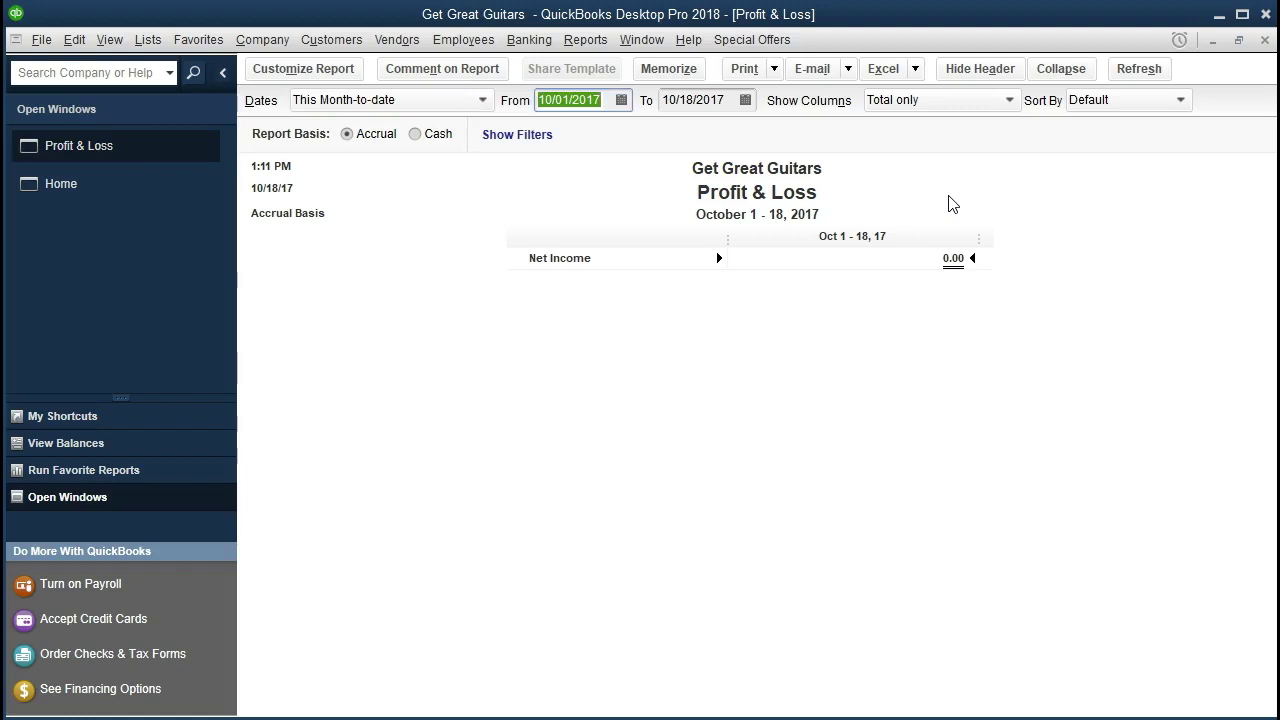
type("01/01/2021")
key("Tab")
type("1")
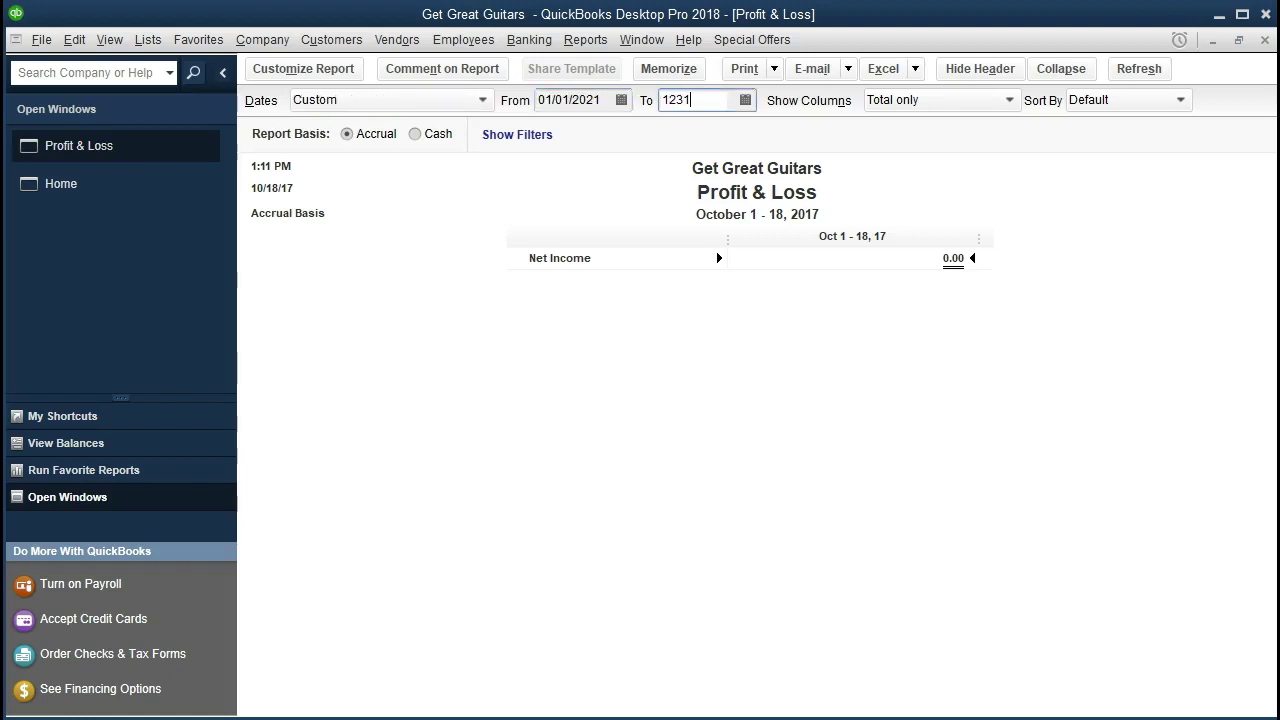
type("2/31/2021")
key("Tab")
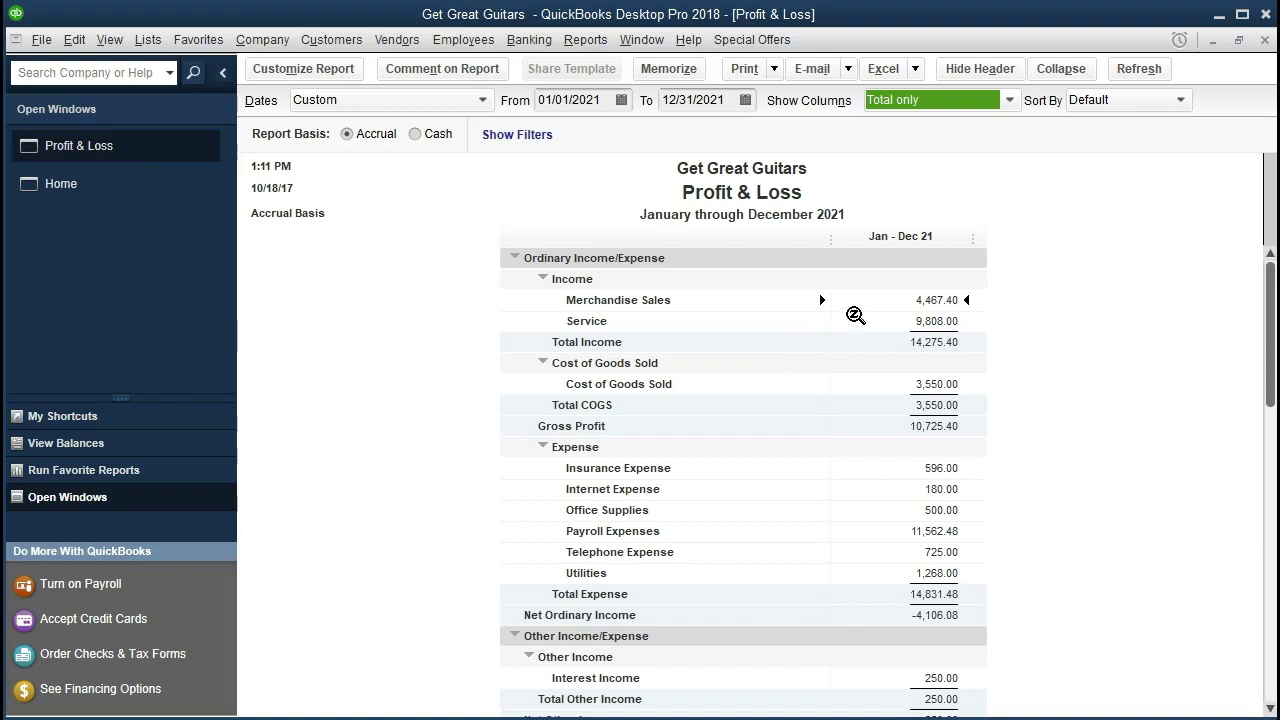
left_click(871, 328)
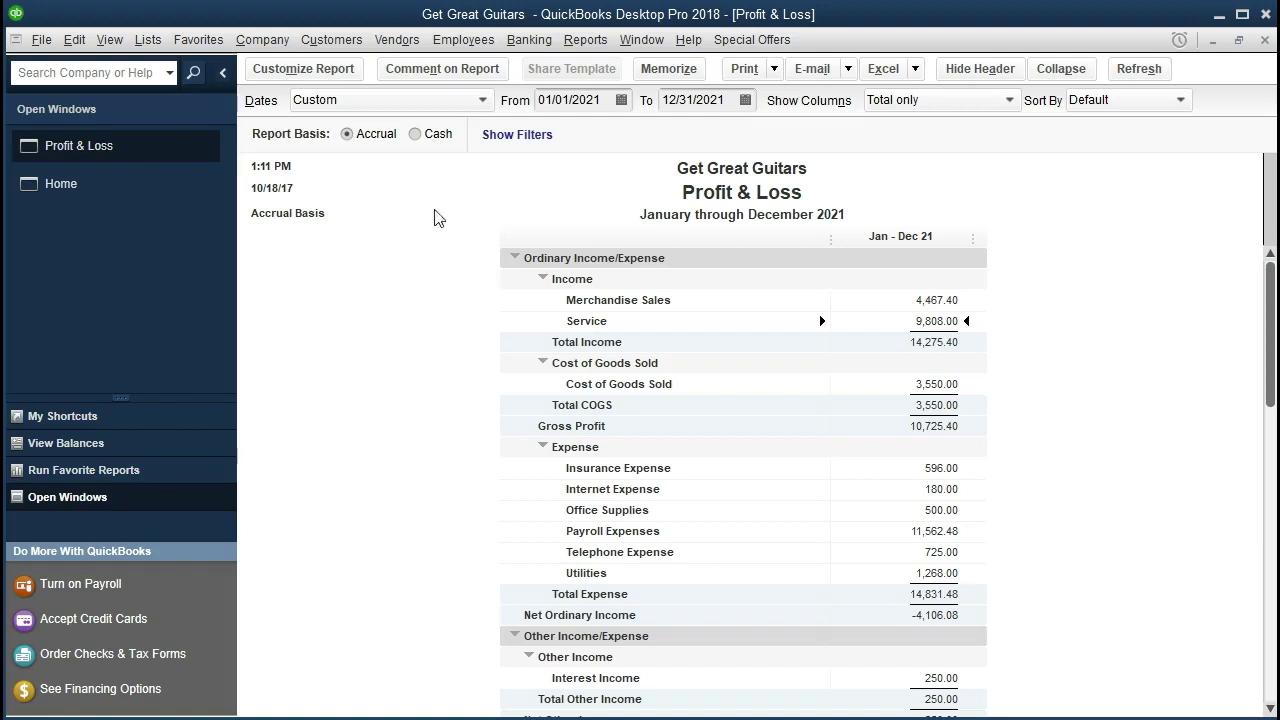
- Review the account names, types and available account actions in the chart of accounts, and close the list
left_click(158, 45)
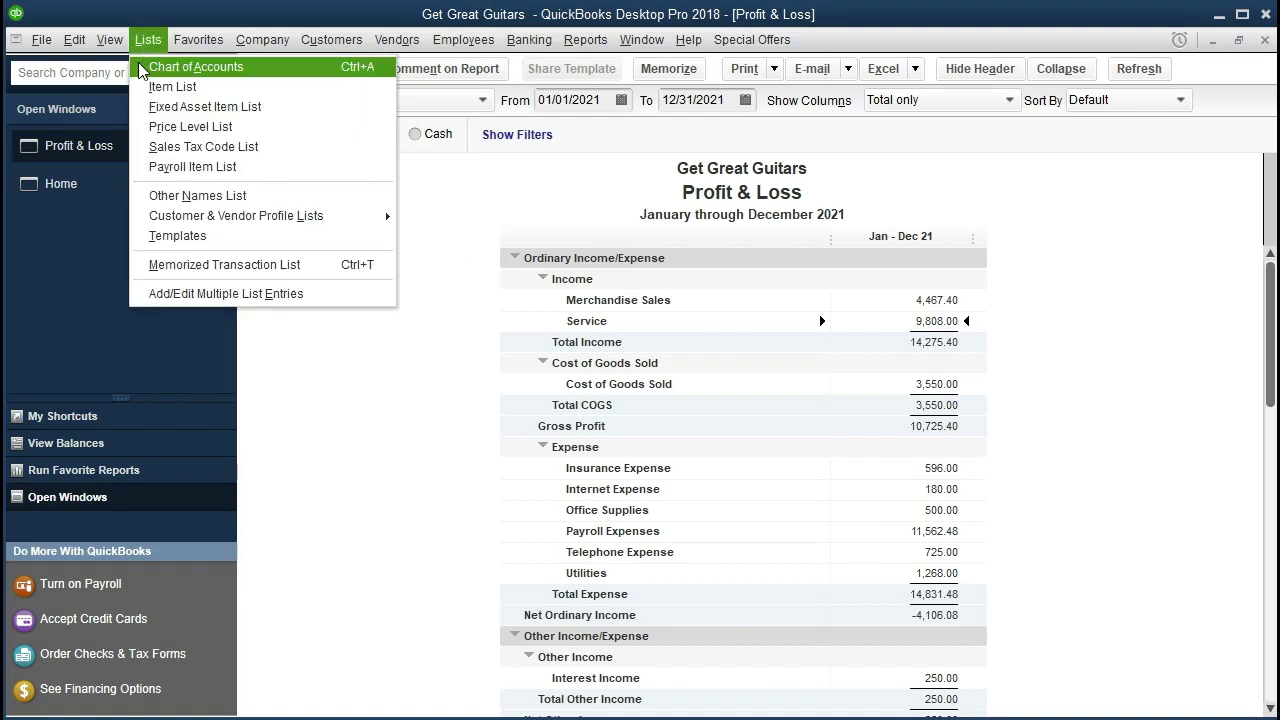
left_click(141, 70)
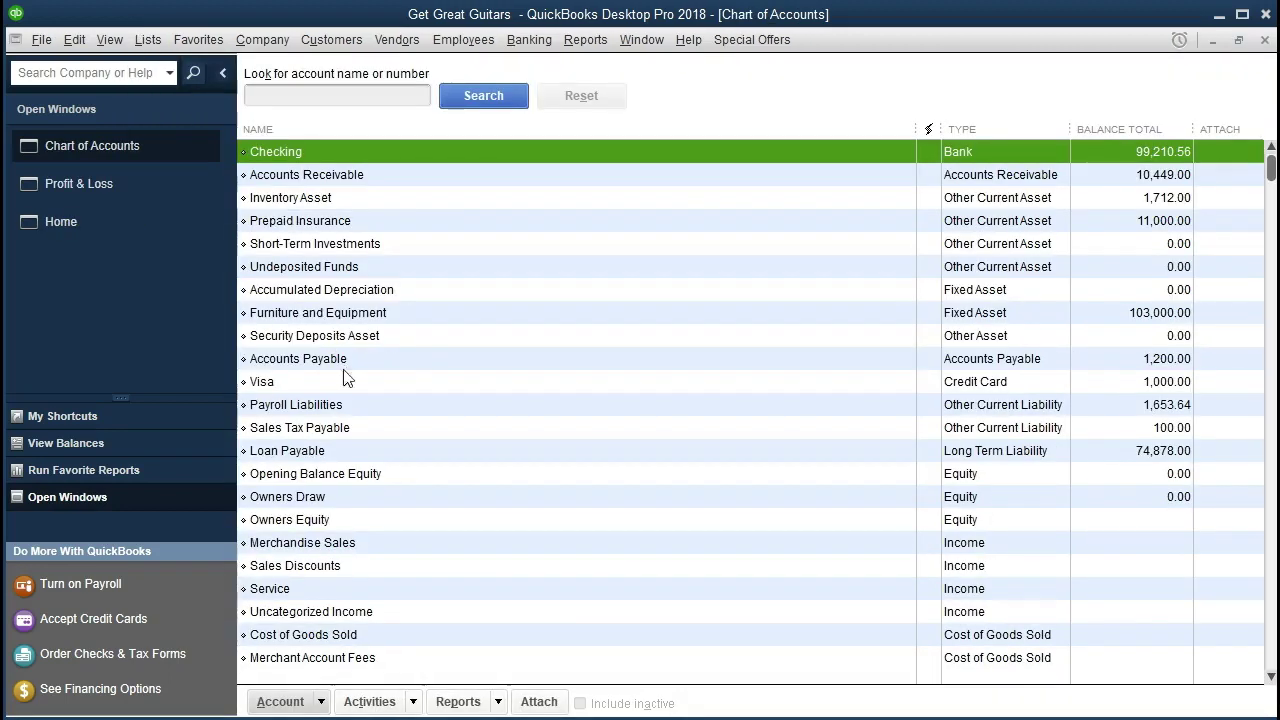
left_click(321, 704)
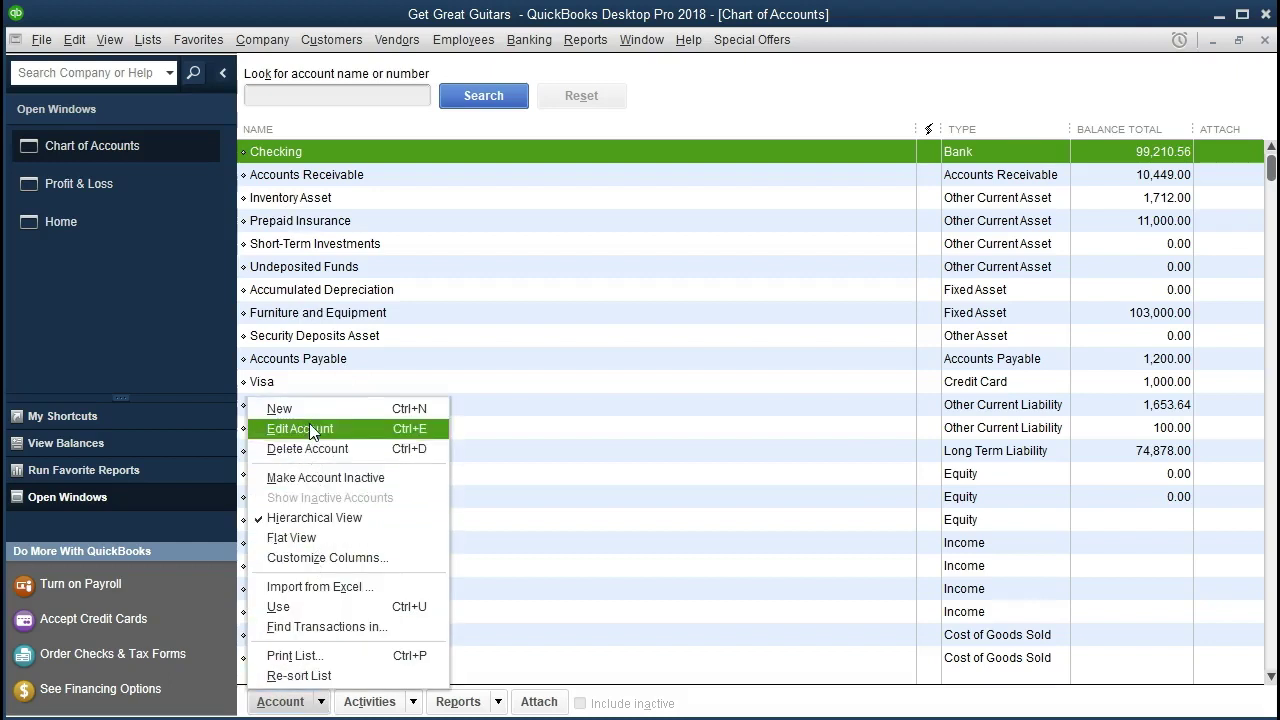
left_click(498, 362)
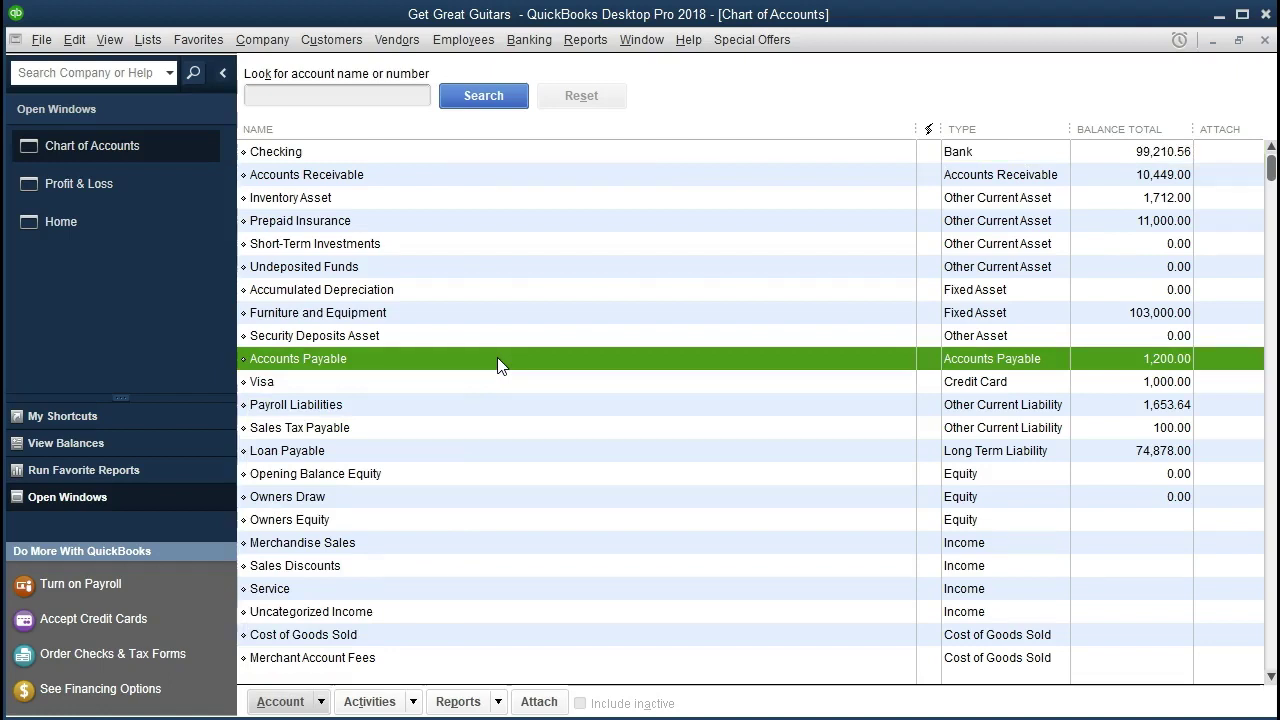
left_click(830, 548)
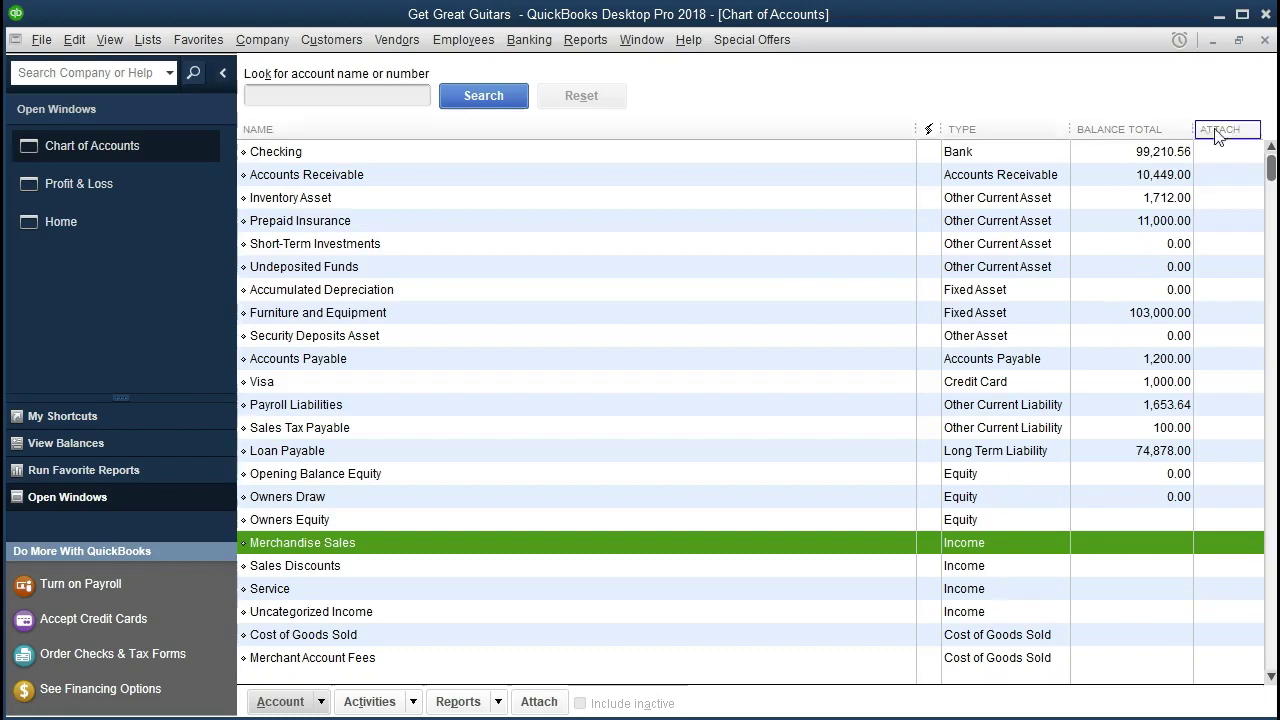
left_click(1265, 41)
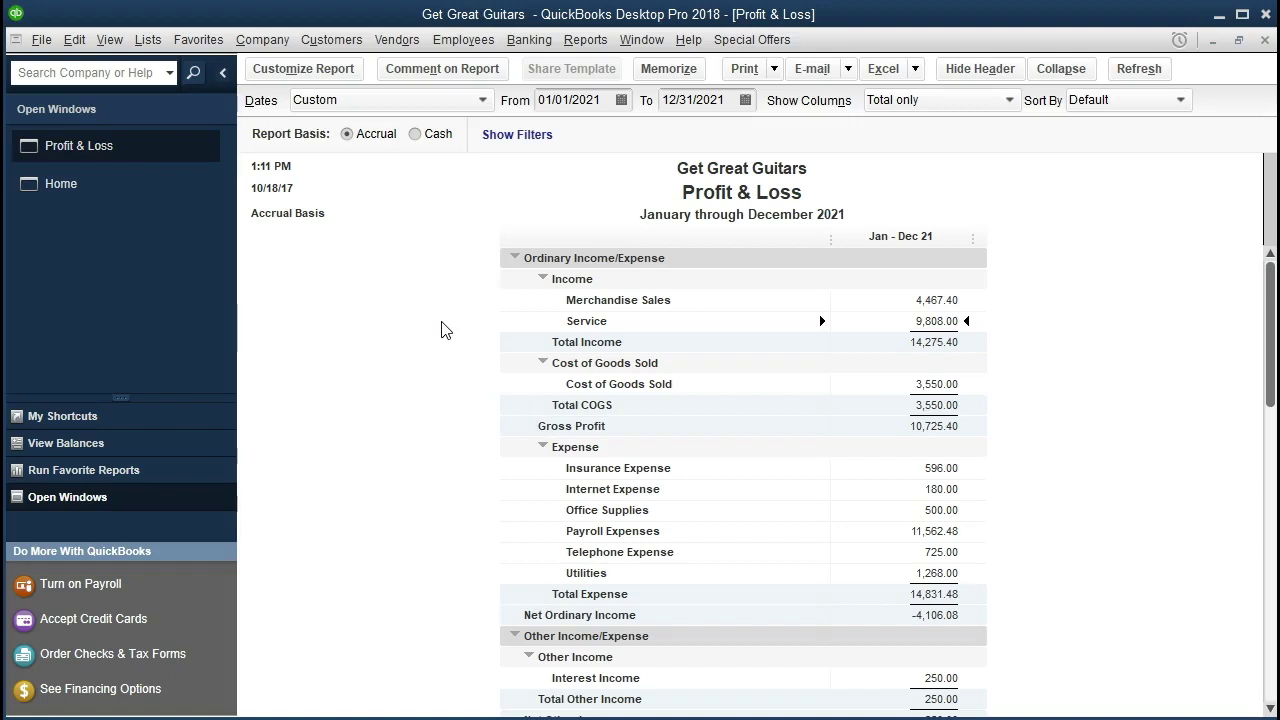
- Examine the service items, their linked accounts and prices in the item list, and close the list
left_click(159, 47)
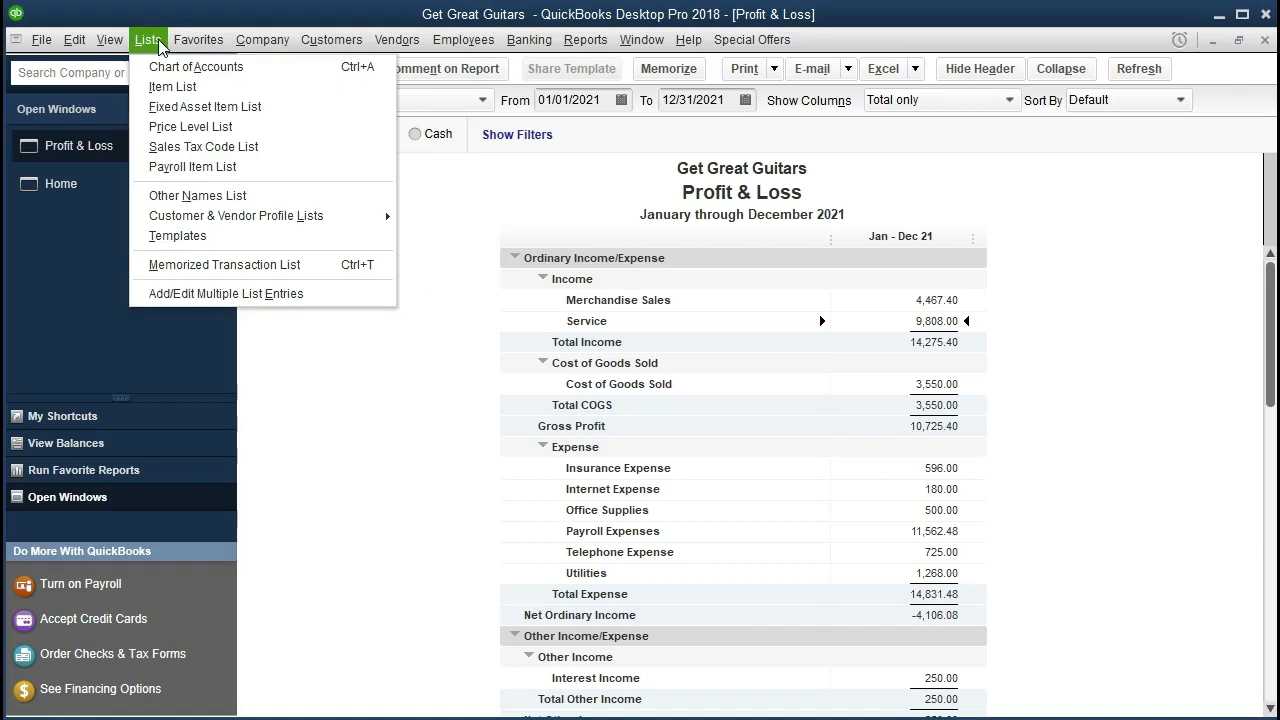
left_click(216, 88)
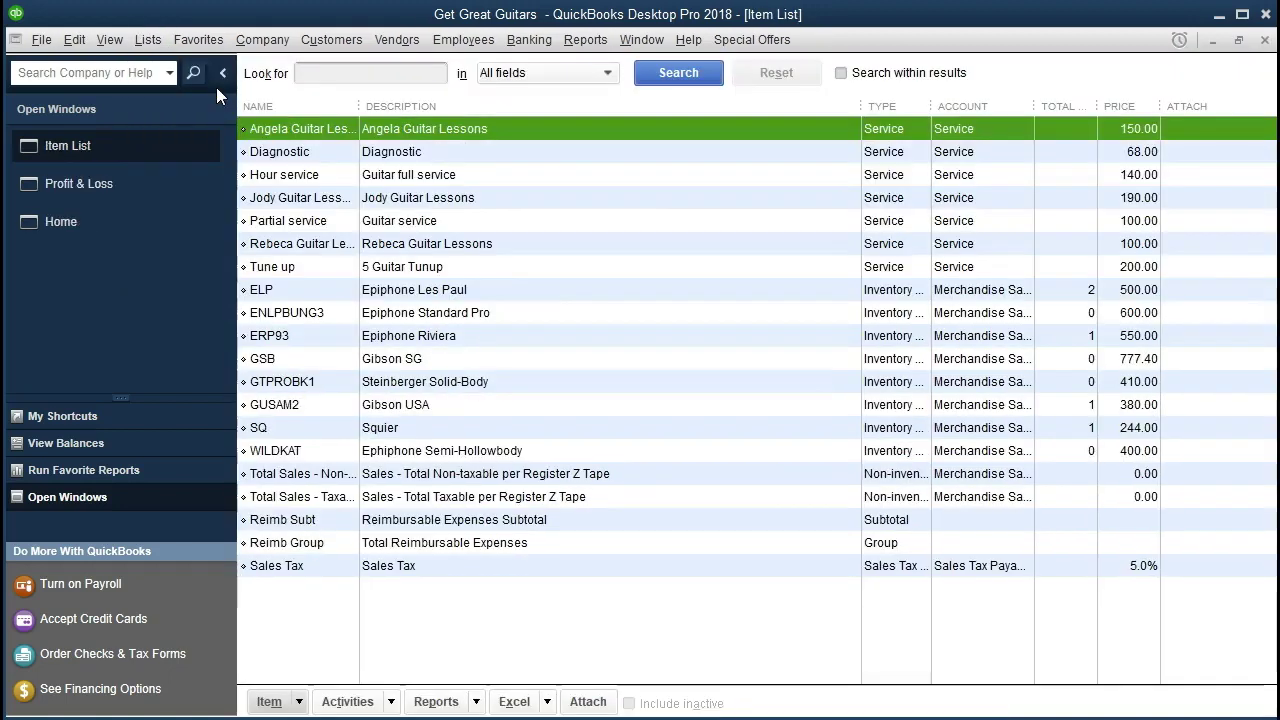
left_click(760, 248)
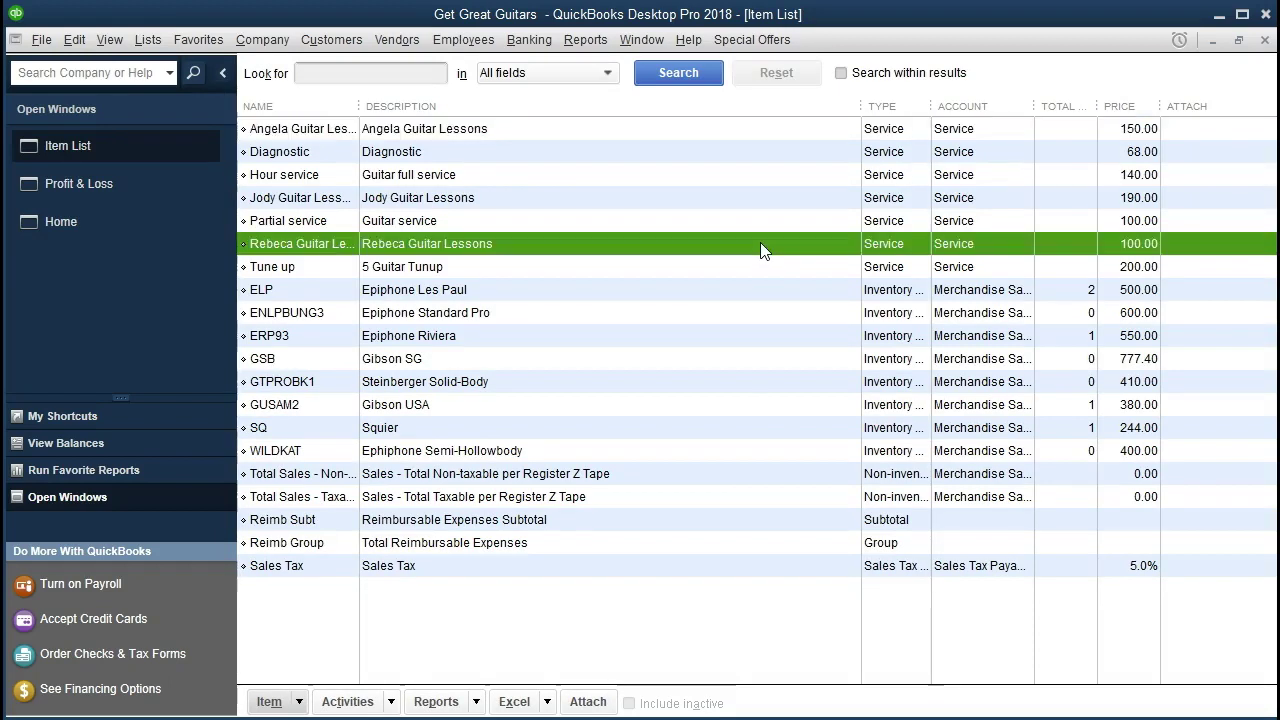
key("Up")
key("Up")
key("Up")
key("Up")
key("Up")
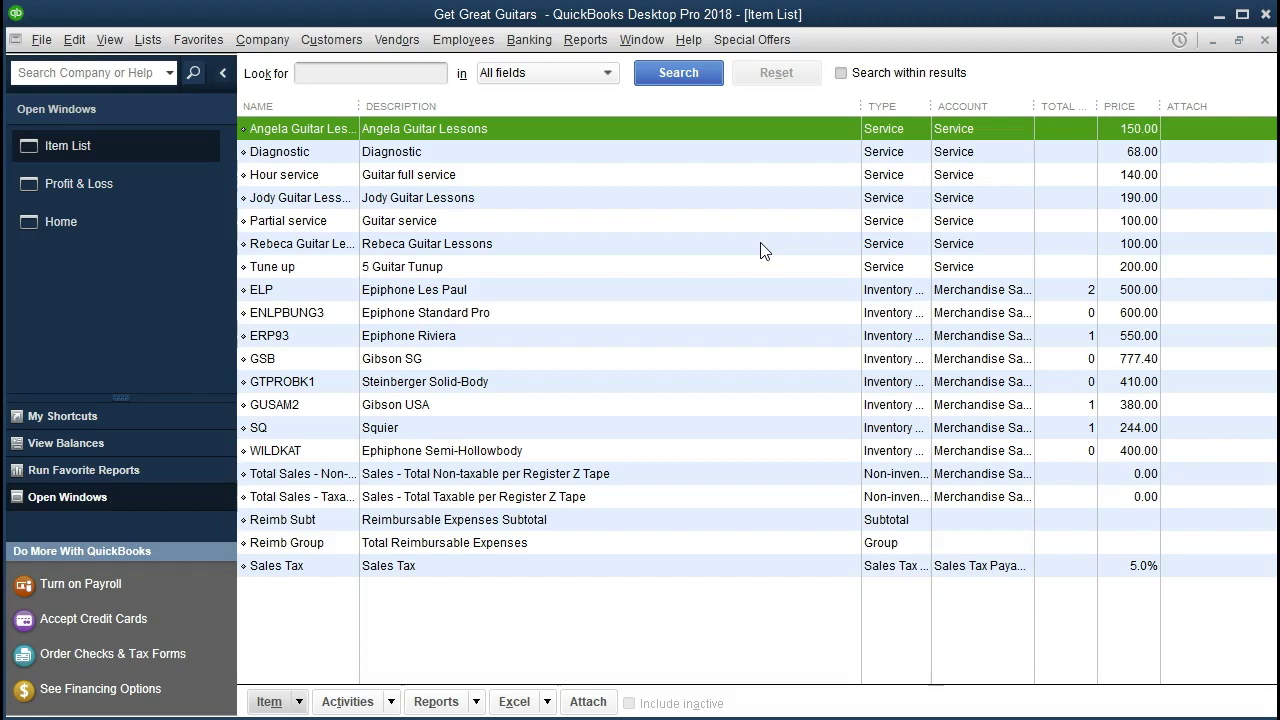
left_click(1265, 40)
- Start a new sales receipt from the home page for the customer Music Stuff Store
left_click(142, 184)
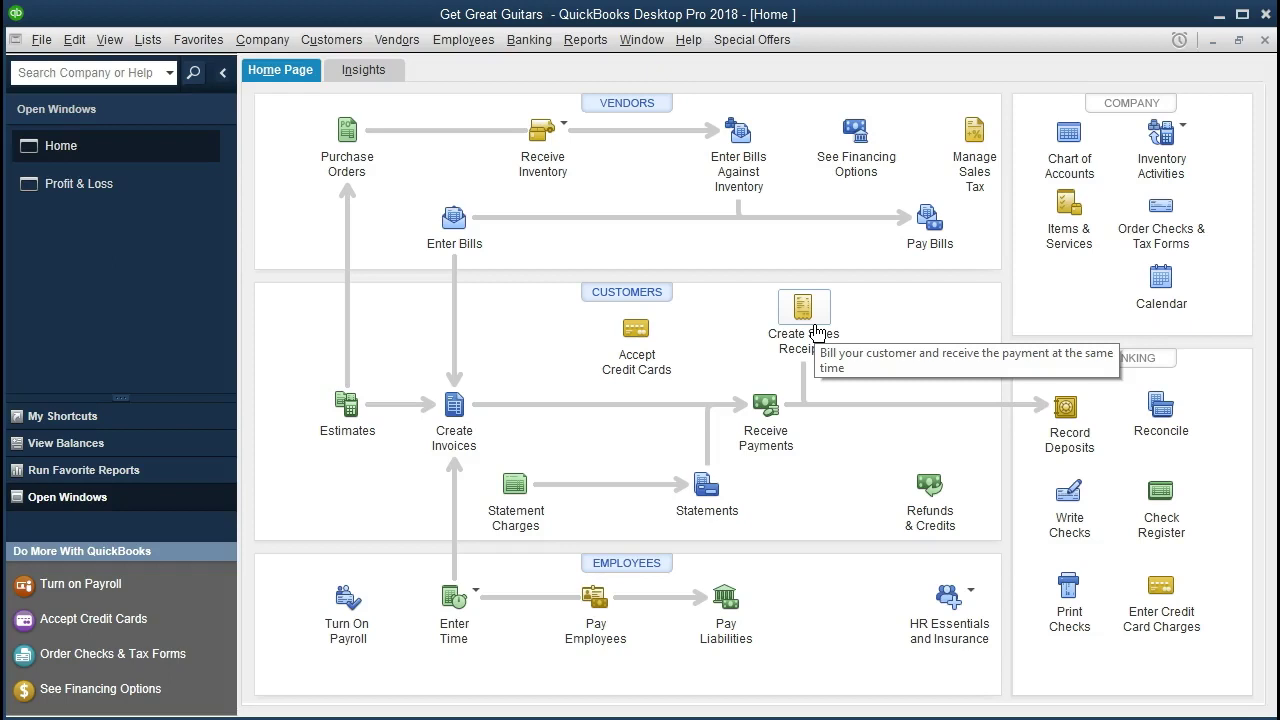
left_click(816, 333)
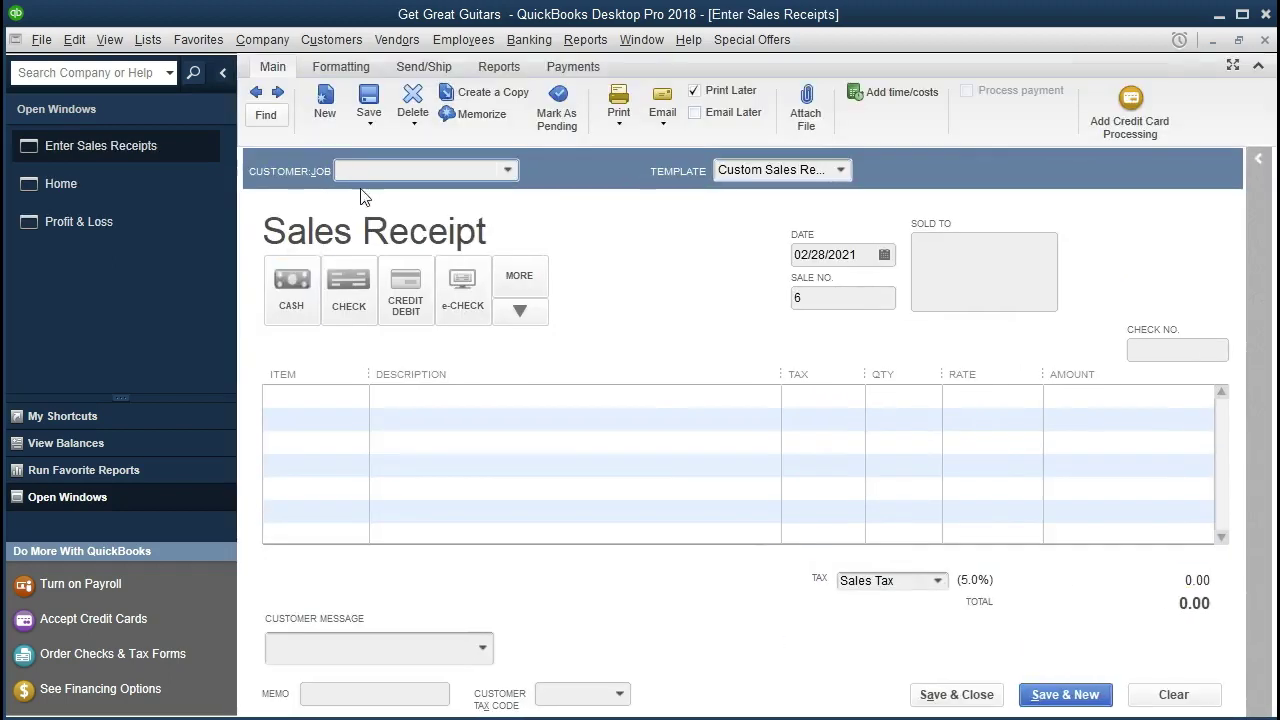
left_click(508, 170)
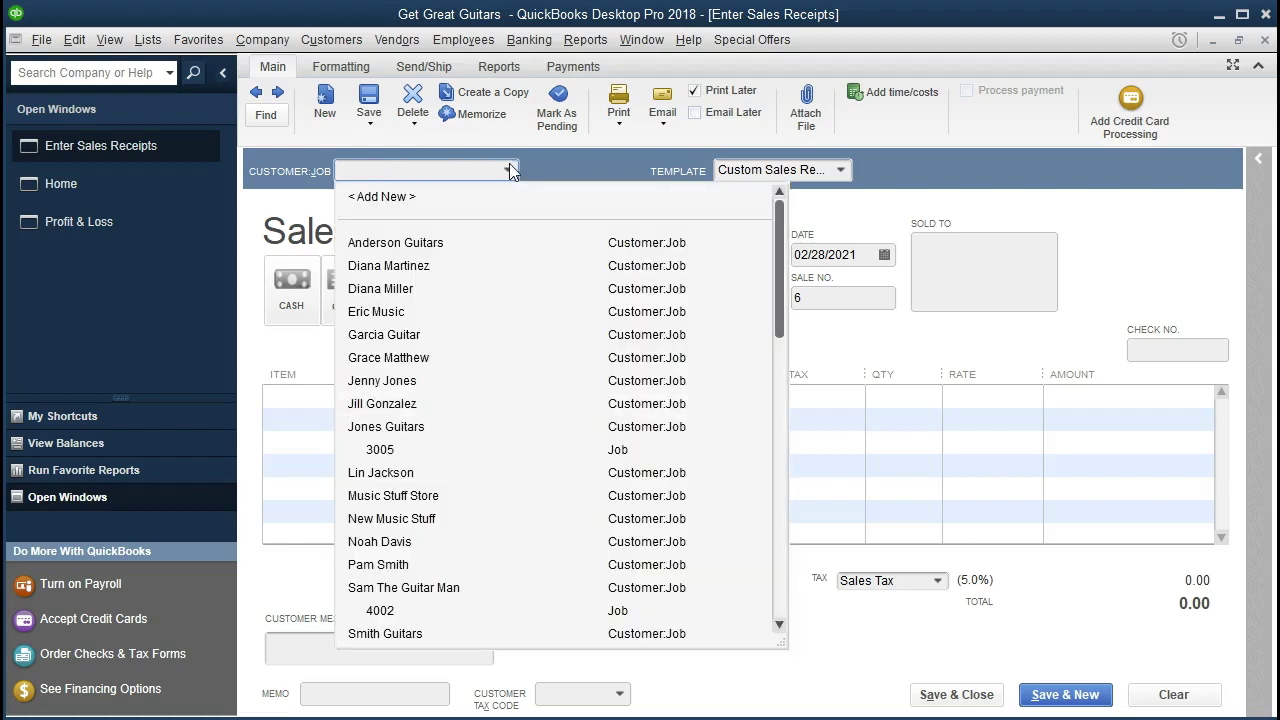
left_click(508, 170)
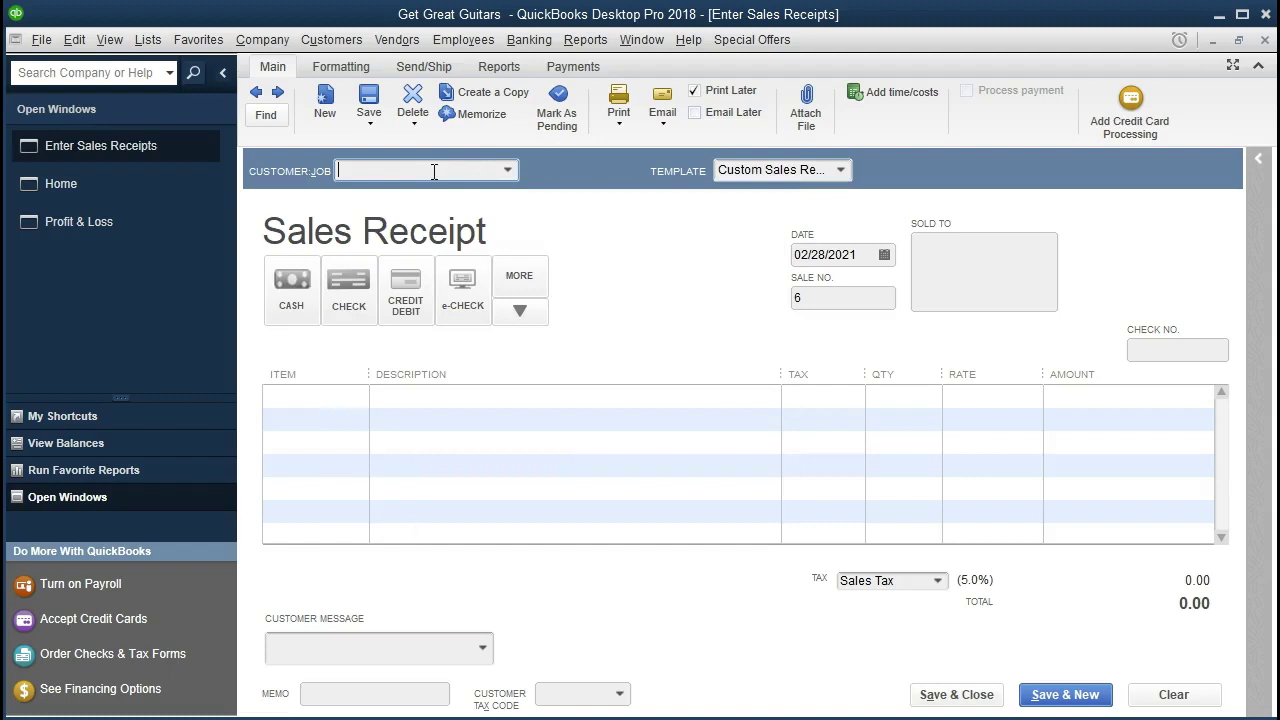
type("Music Stuff Store")
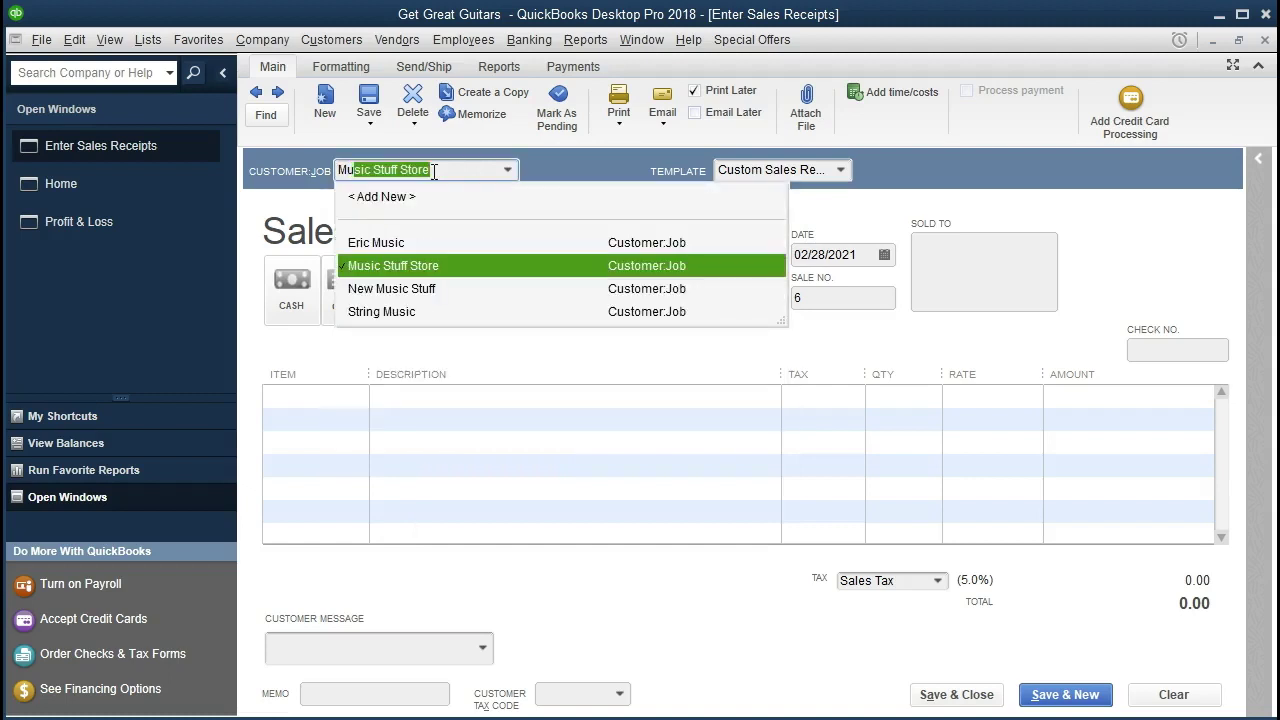
left_click(427, 265)
key("Tab")
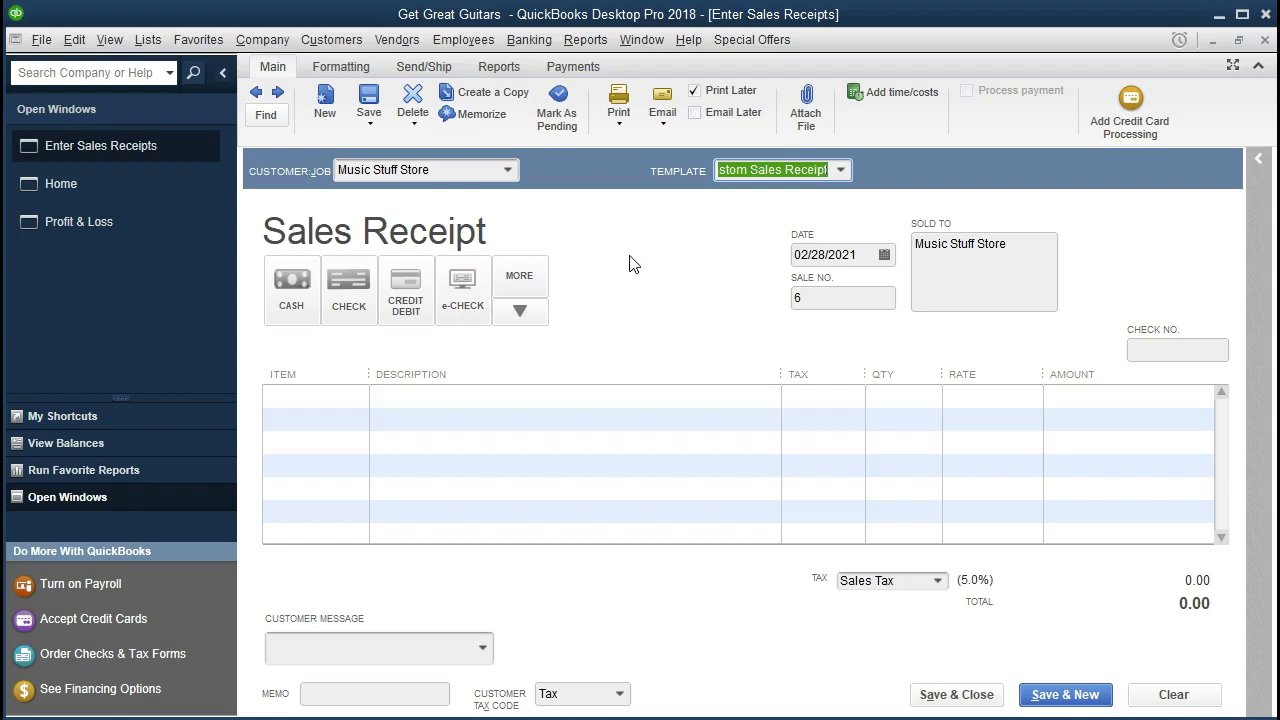
- Set the sales receipt's payment method to check and go to the check number entry
key("Tab")
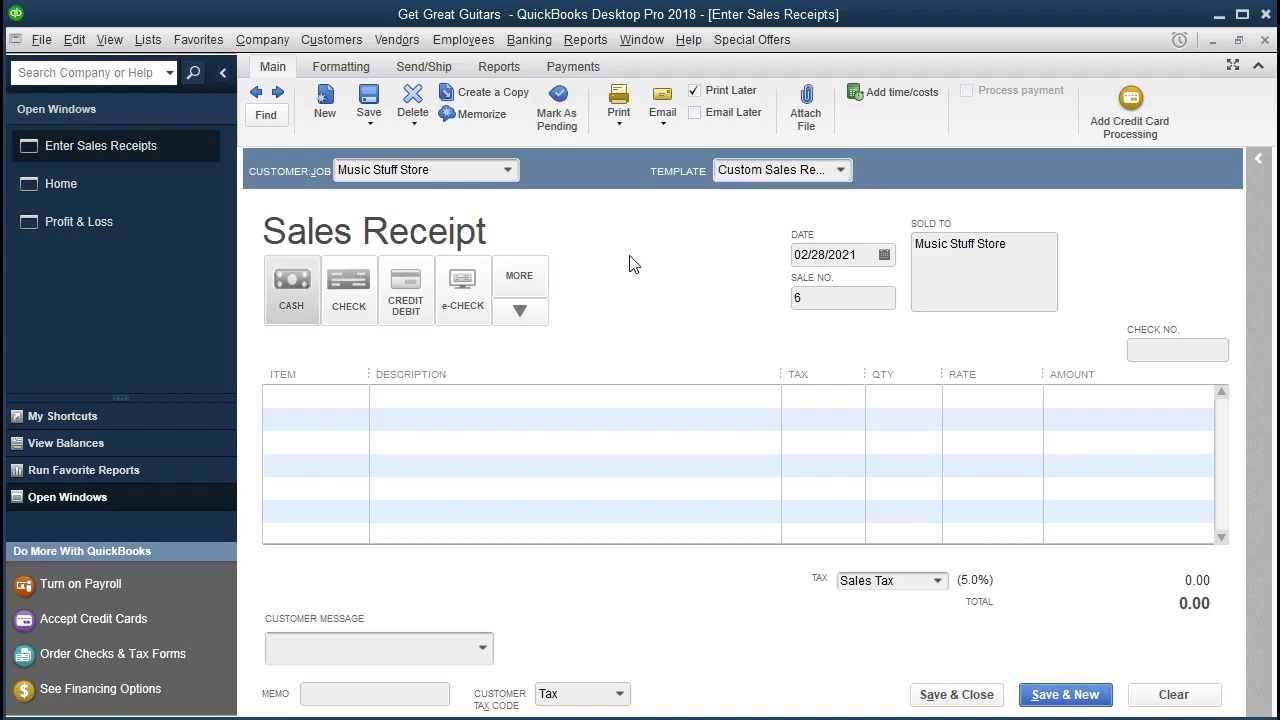
left_click(353, 306)
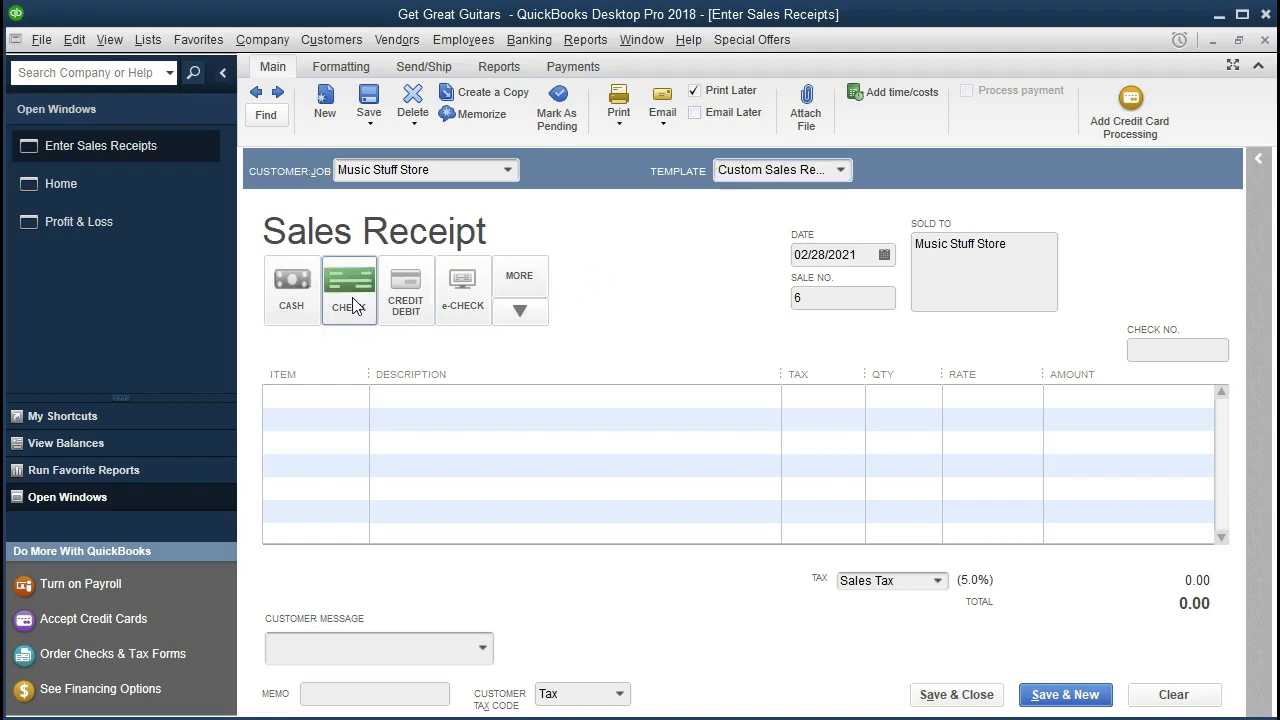
key("Tab")
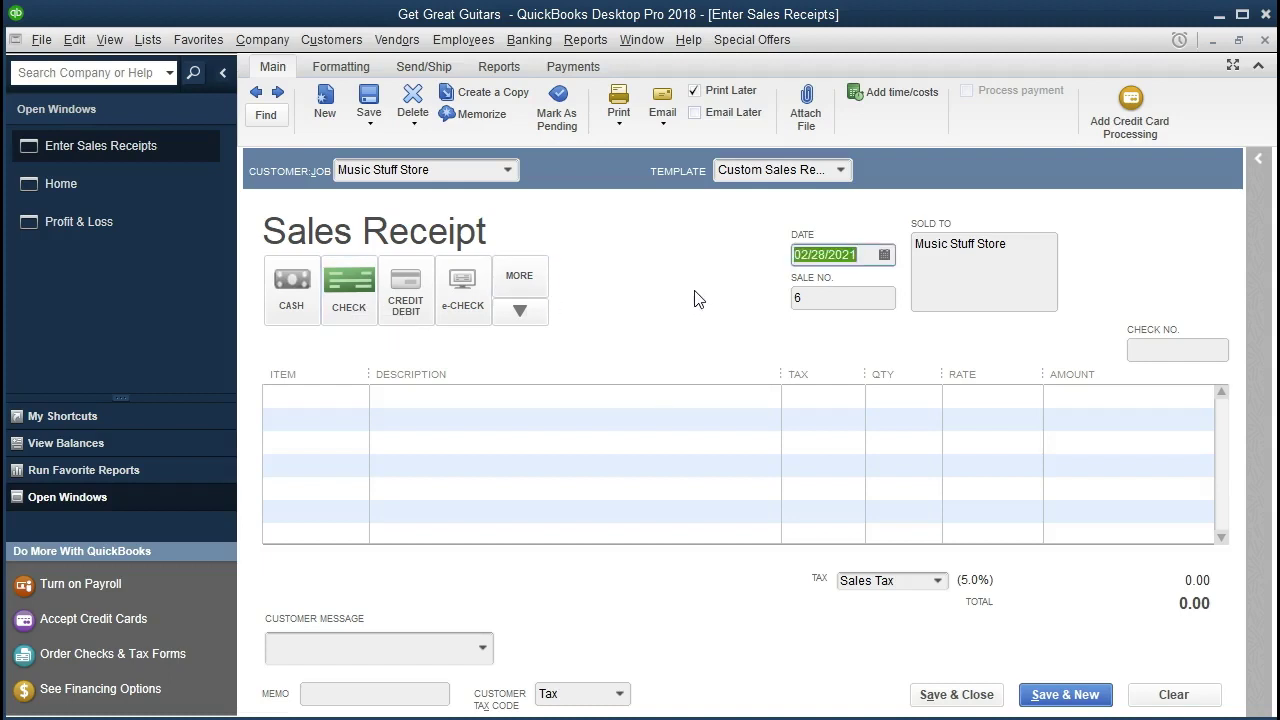
key("Tab")
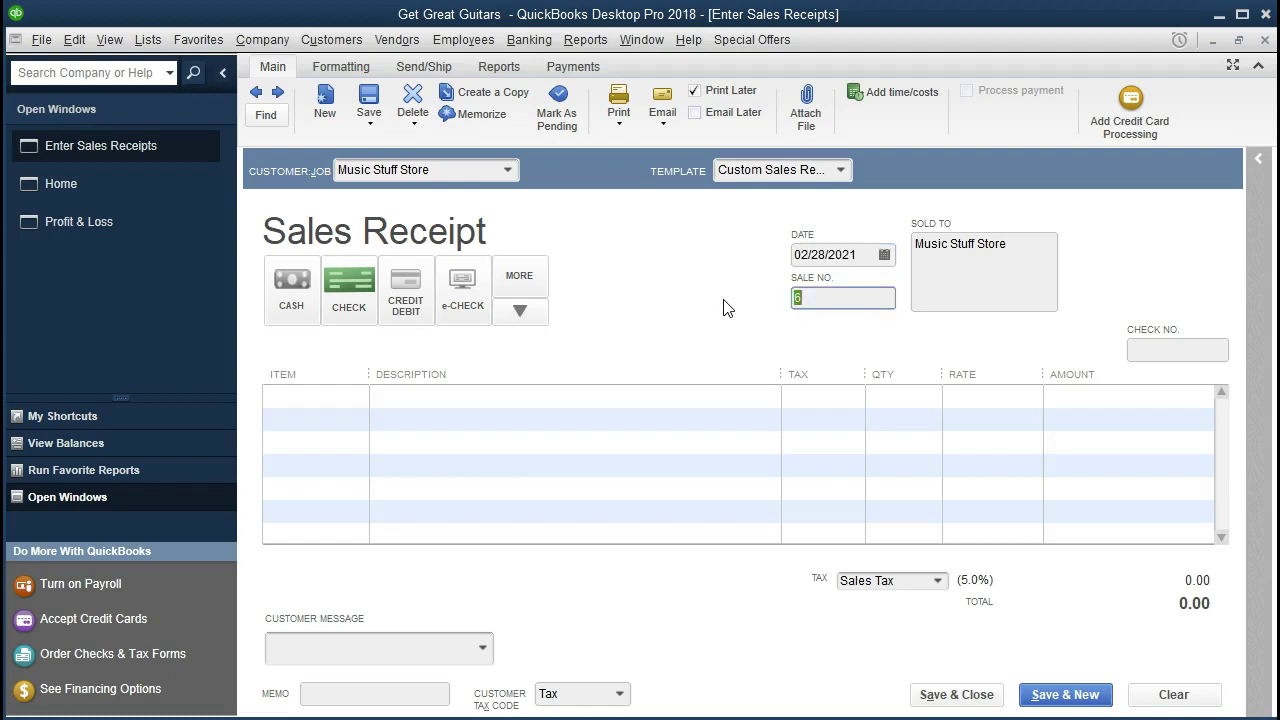
key("Tab")
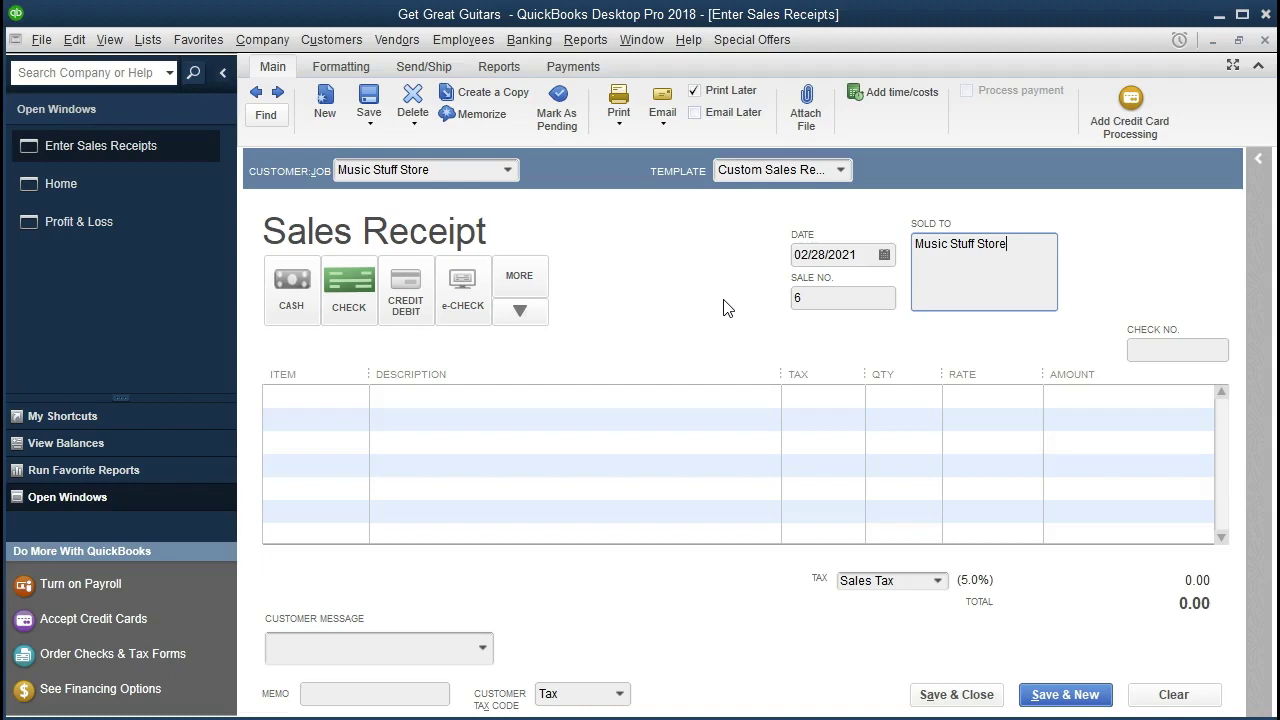
key("Tab")
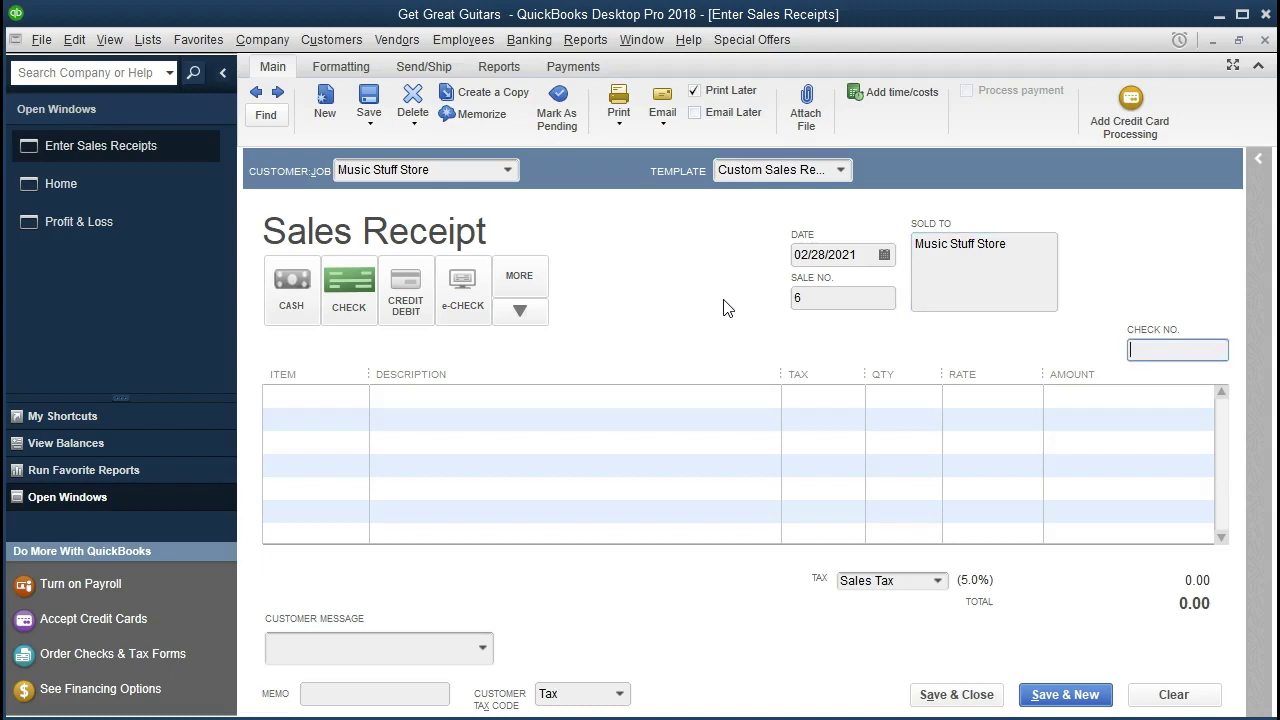
- Enter 6472 as the sales receipt's check number and go to the item entry of the first line
type("6472")
key("Tab")
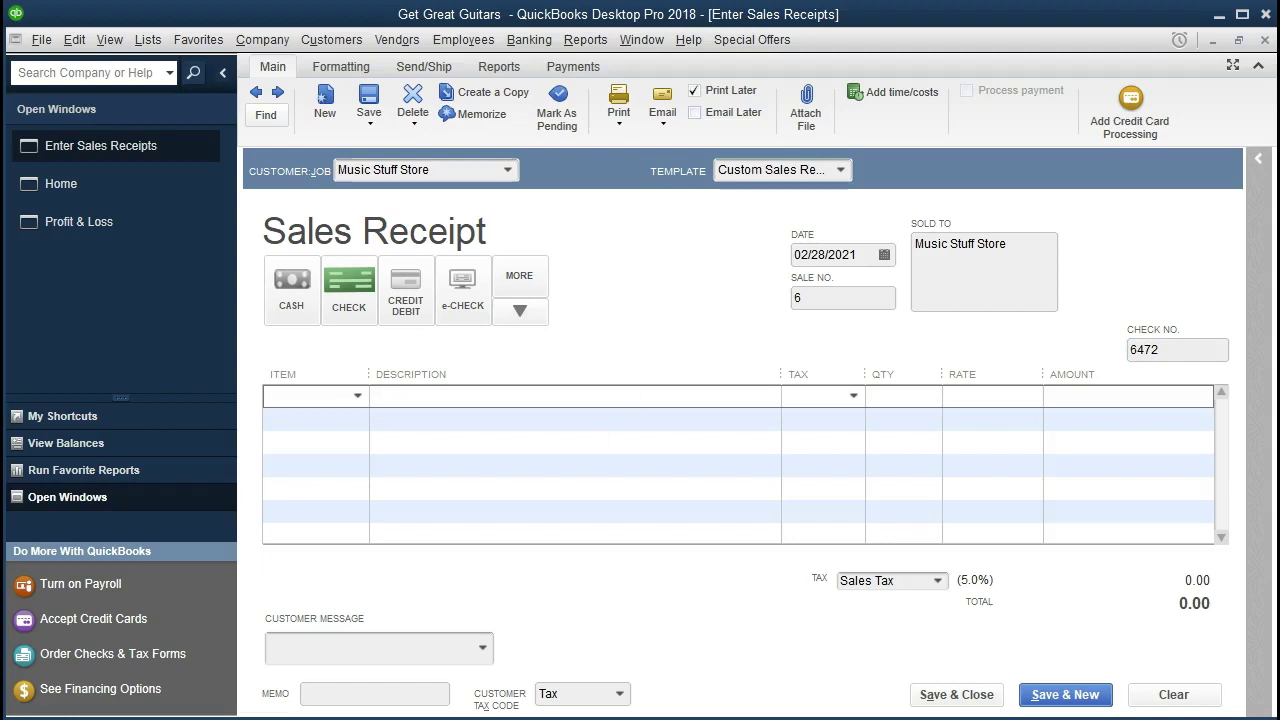
left_click(357, 397)
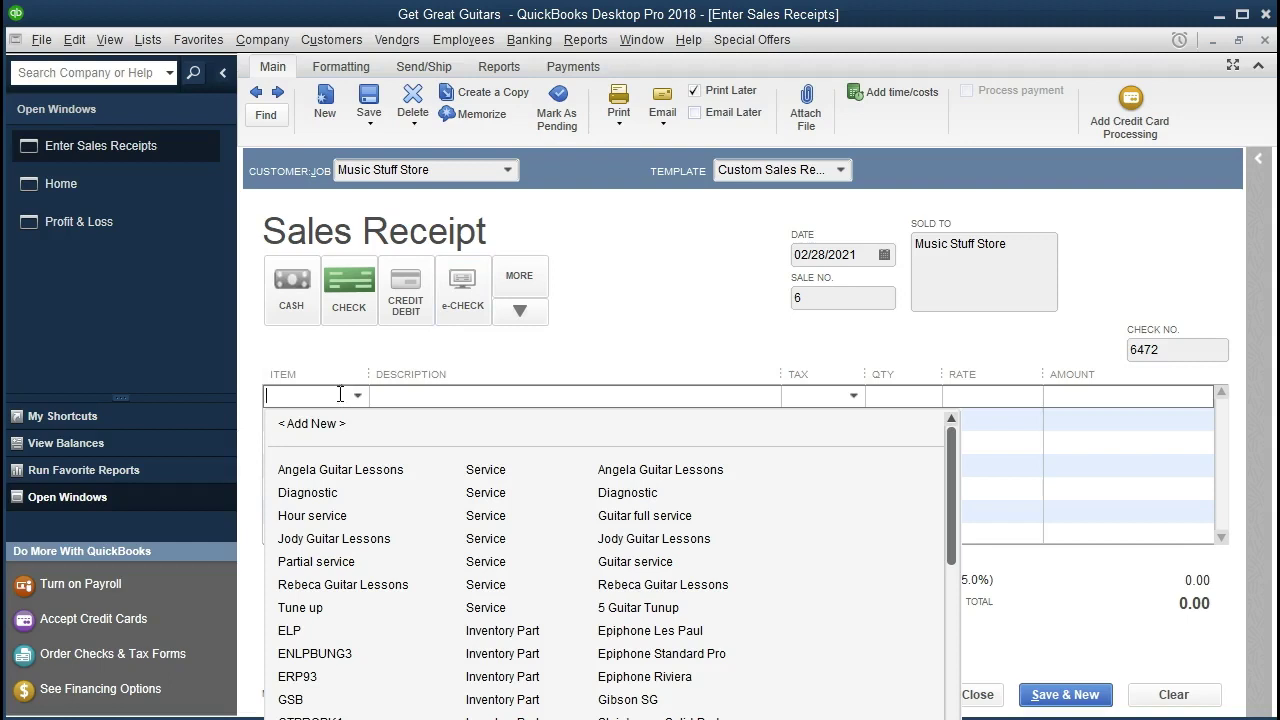
left_click(374, 405)
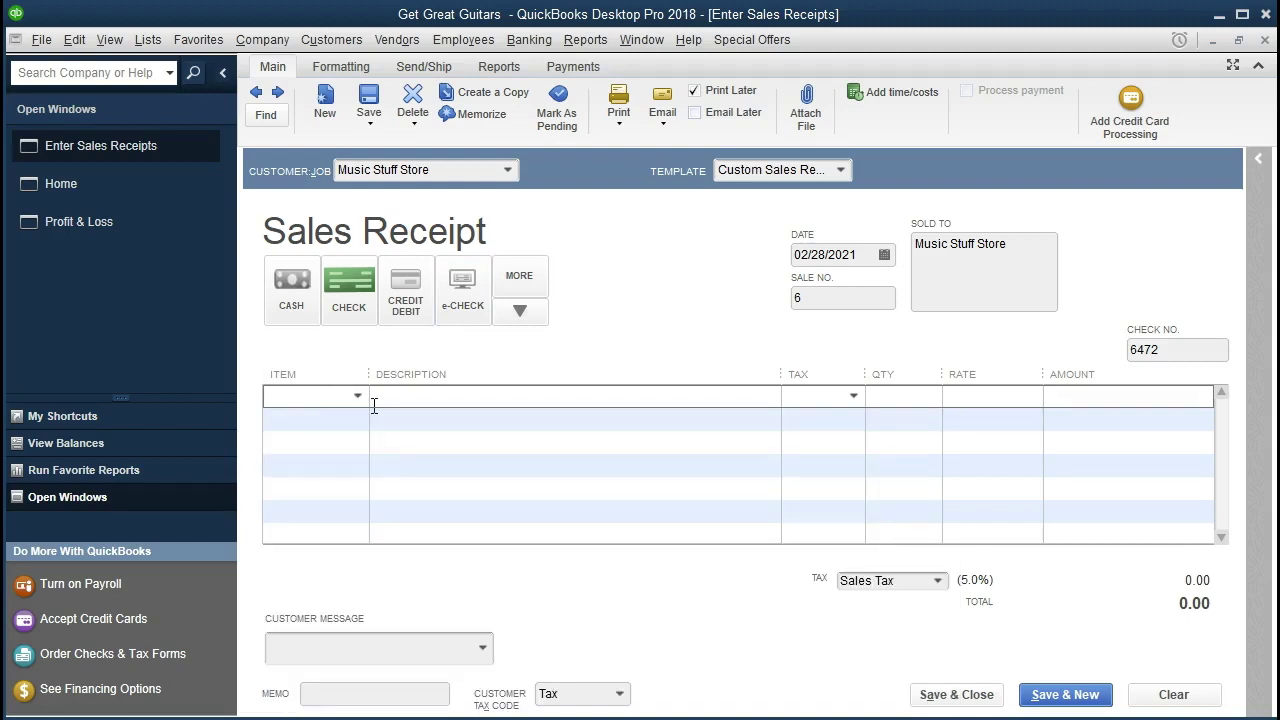
- Enter Rent Music Equipment as the first line's item and set it up as a new service item
type("Rent Musi")
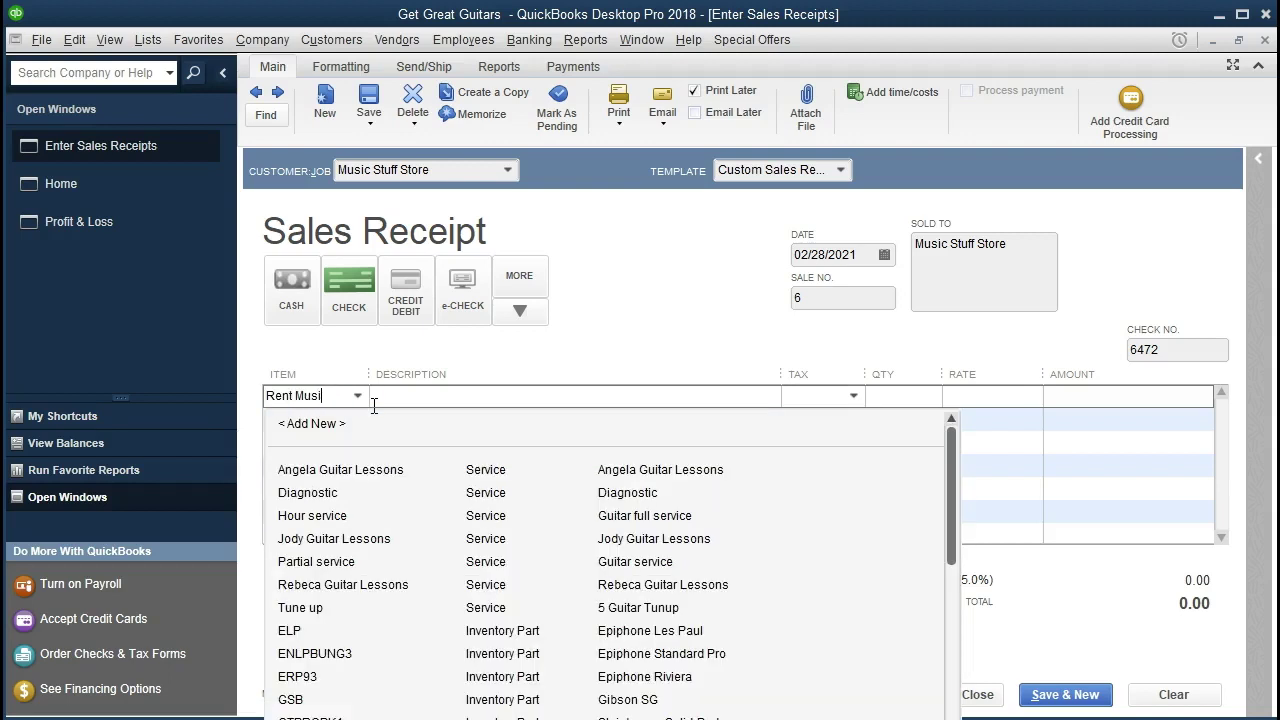
type("c Equipment")
key("Tab")
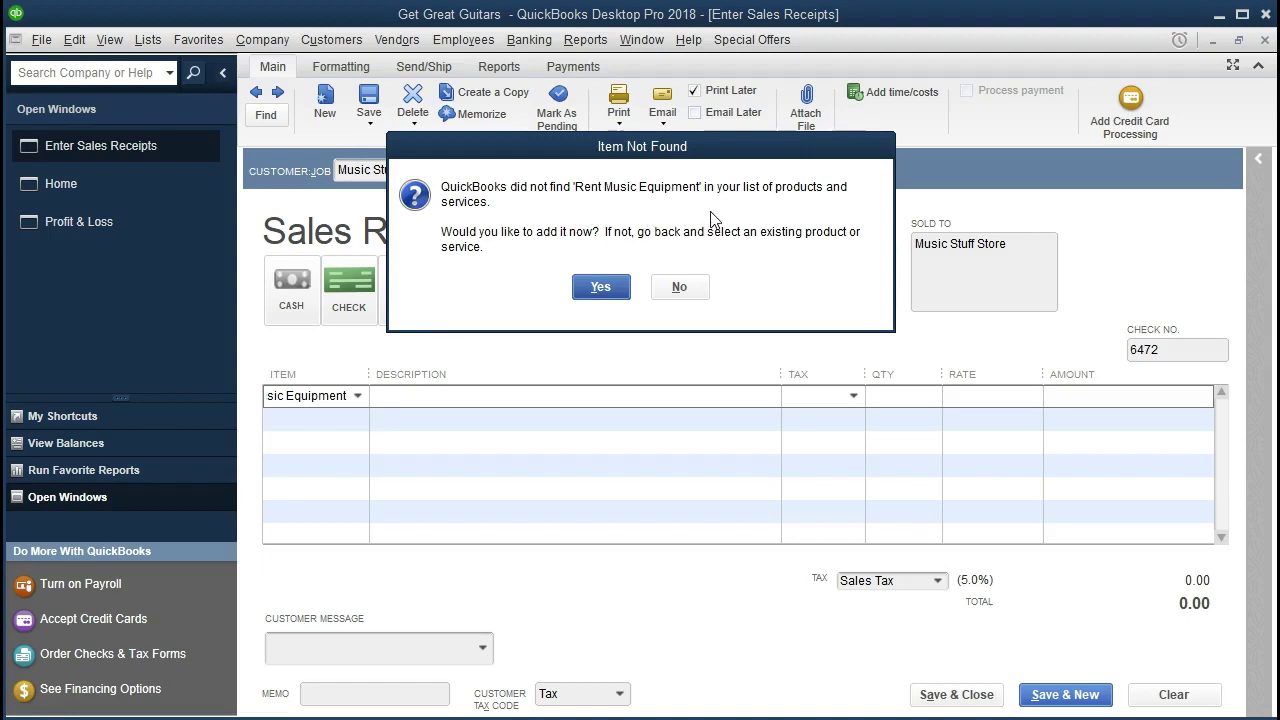
left_click(602, 290)
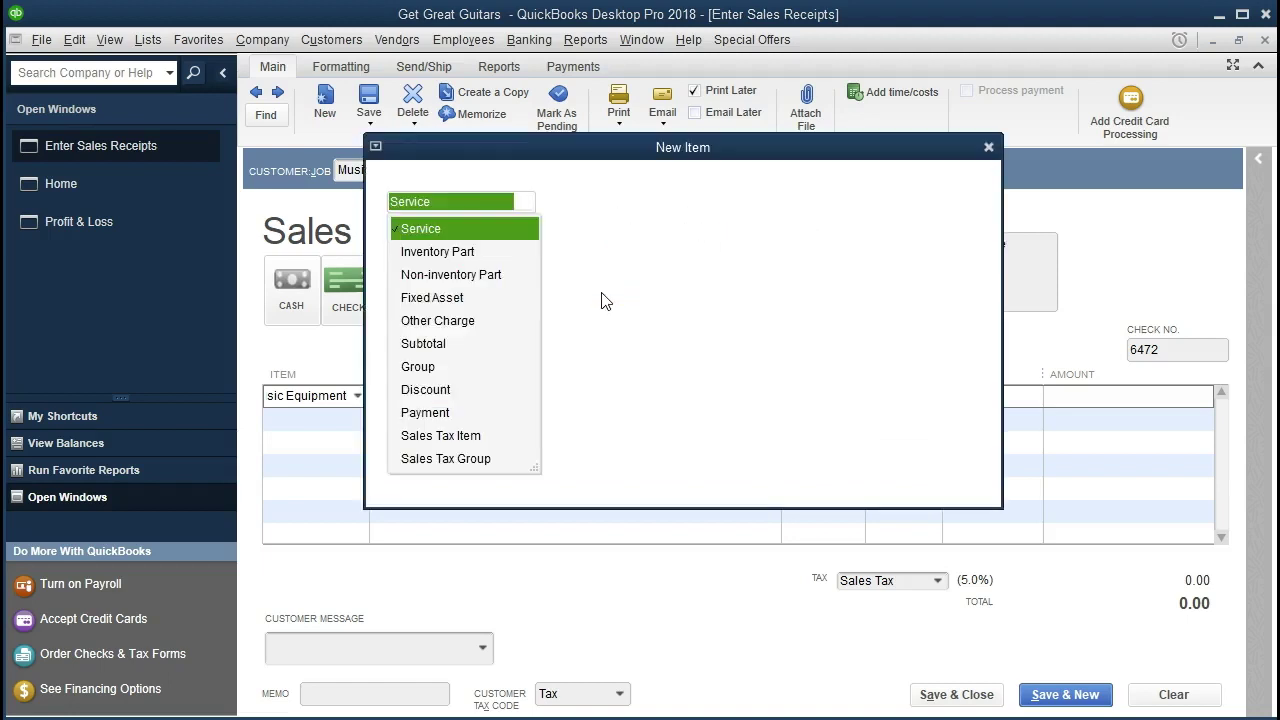
left_click(470, 237)
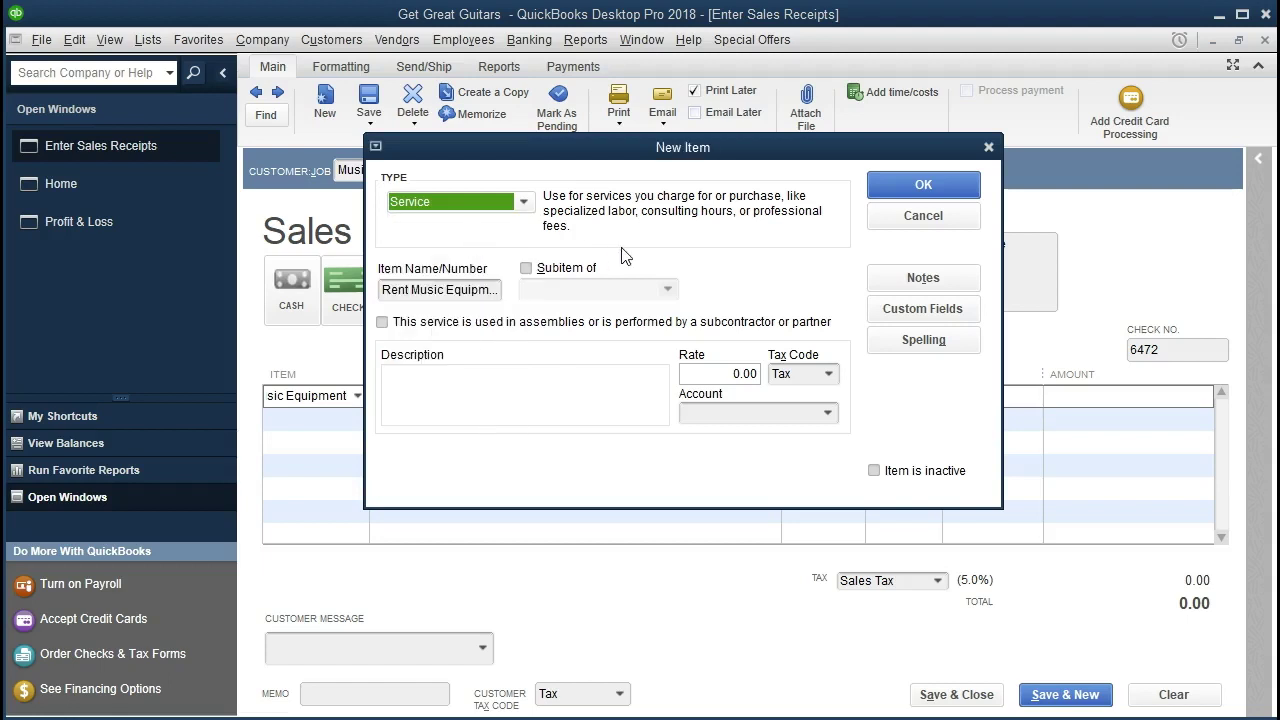
- Give the new item the description Rent Music Equipment and a rate of 4,500
key("Tab")
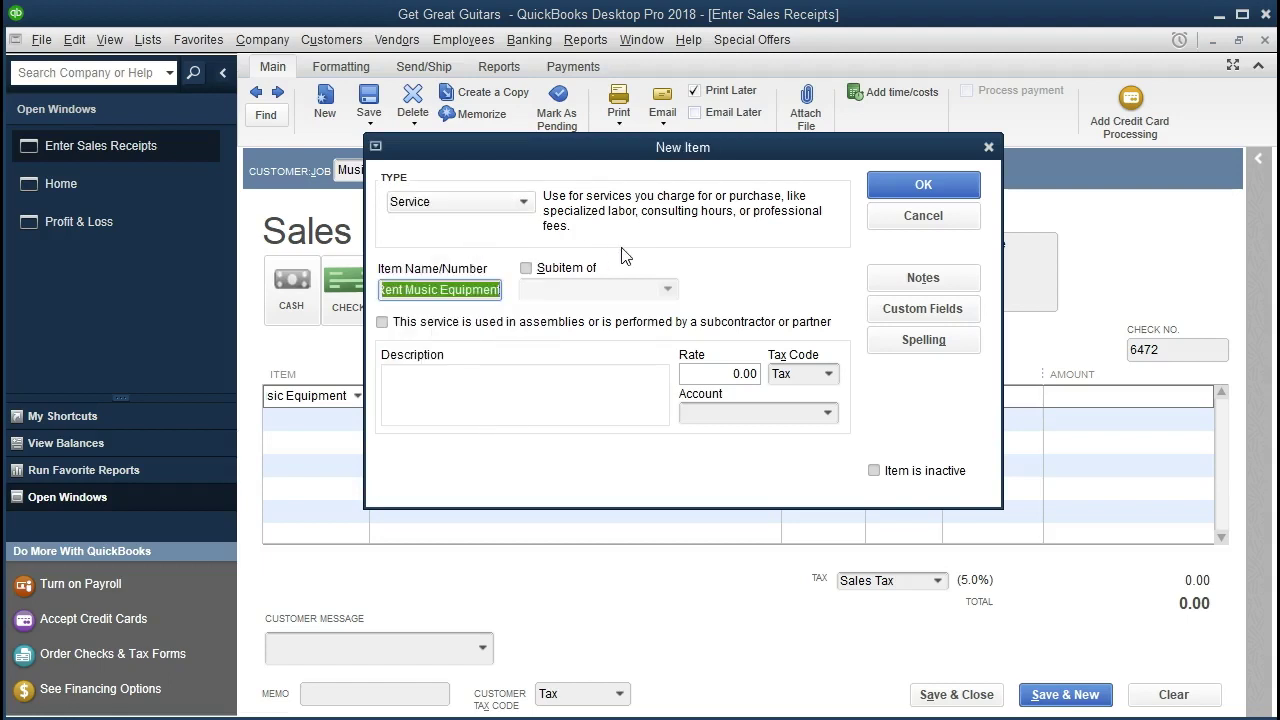
key("Tab")
key("Tab")
key("Tab")
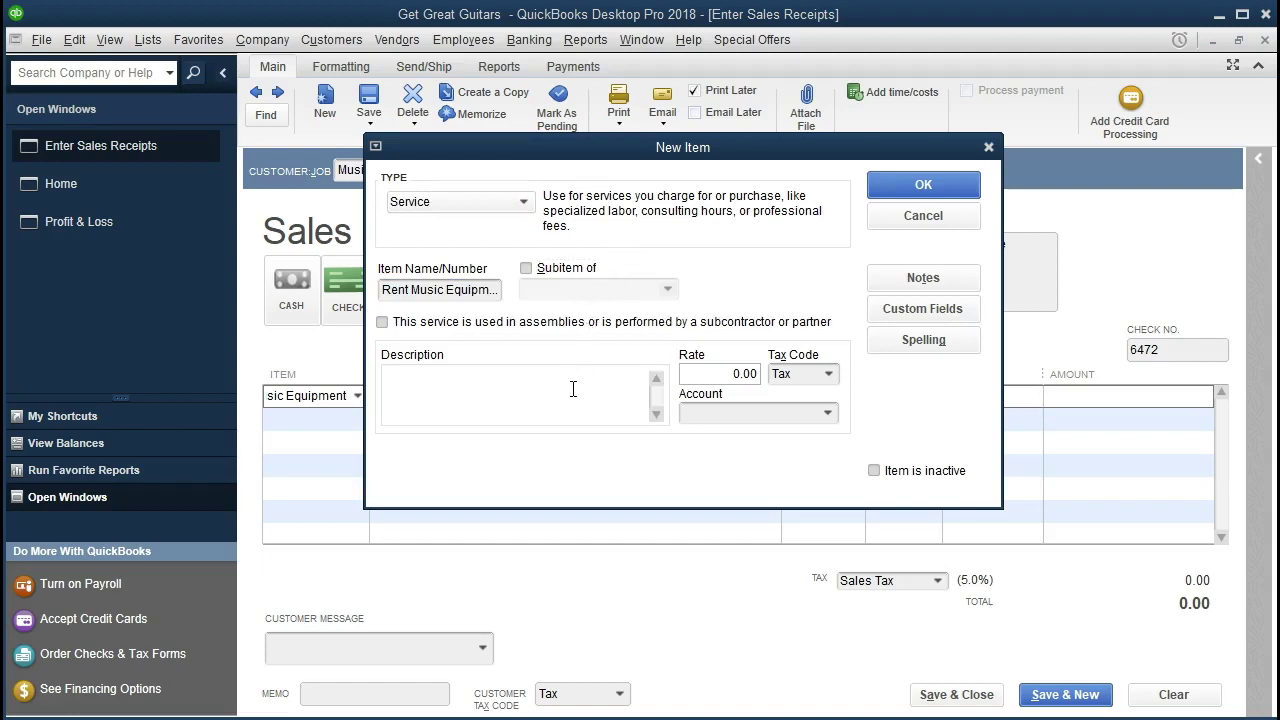
type("Rent Music Equipment")
key("Tab")
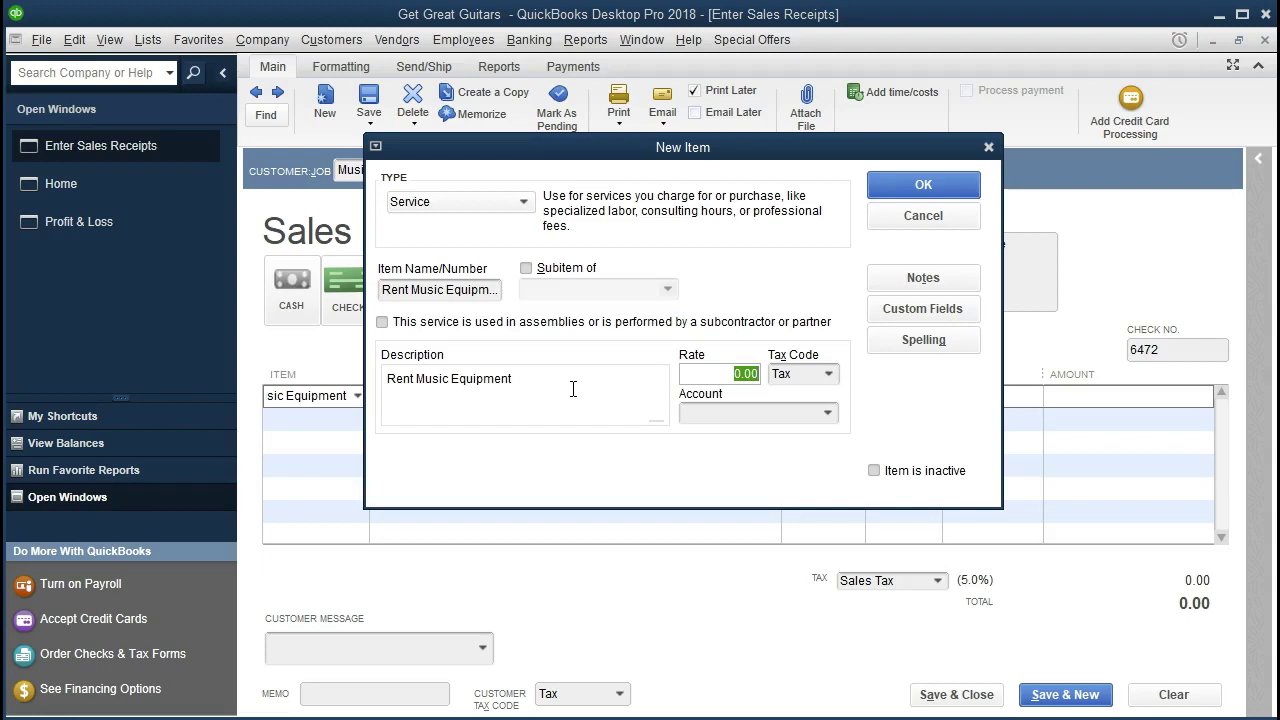
type("4,")
type("500")
key("Tab")
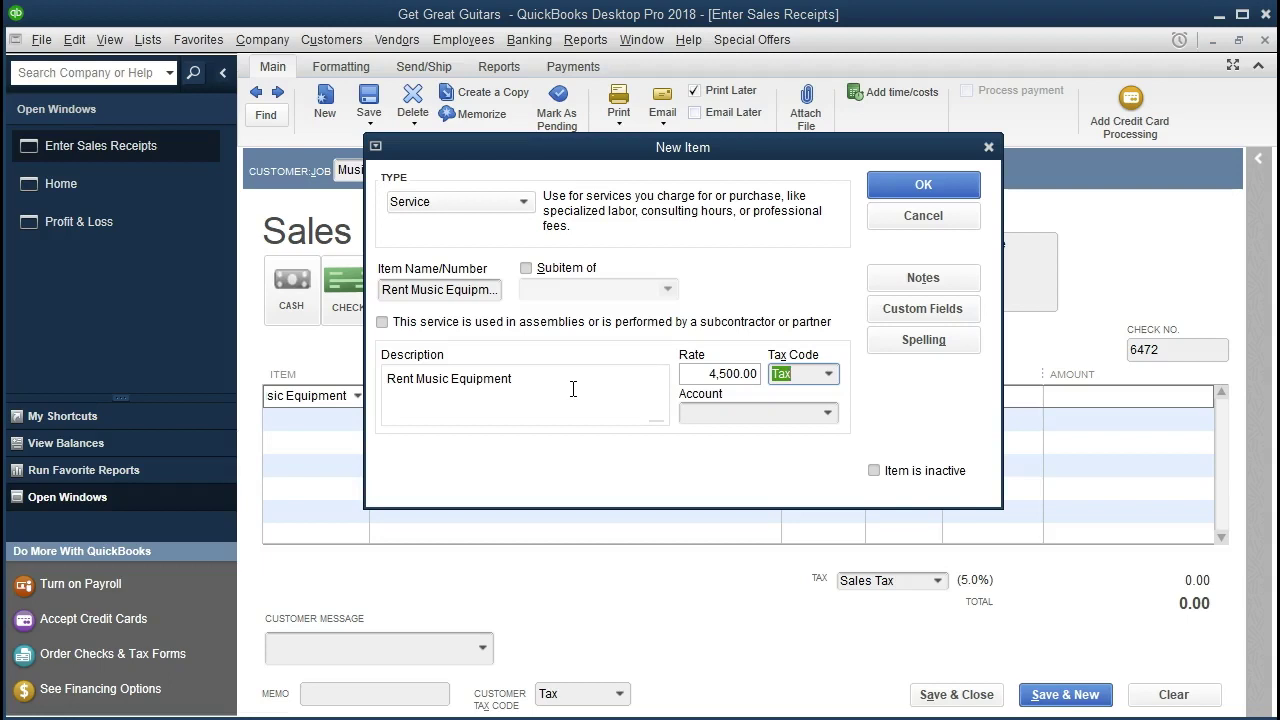
- Set the new service item's tax code to Non for non-taxable sales
left_click(710, 373)
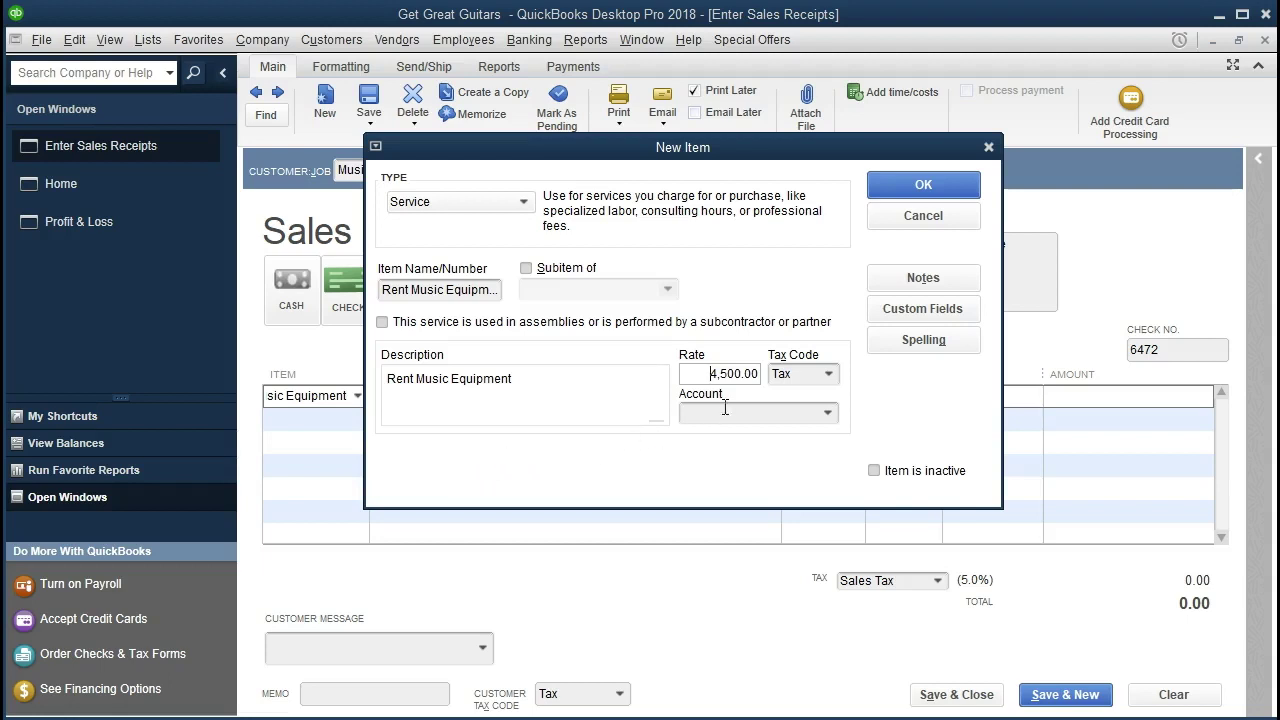
left_click(828, 375)
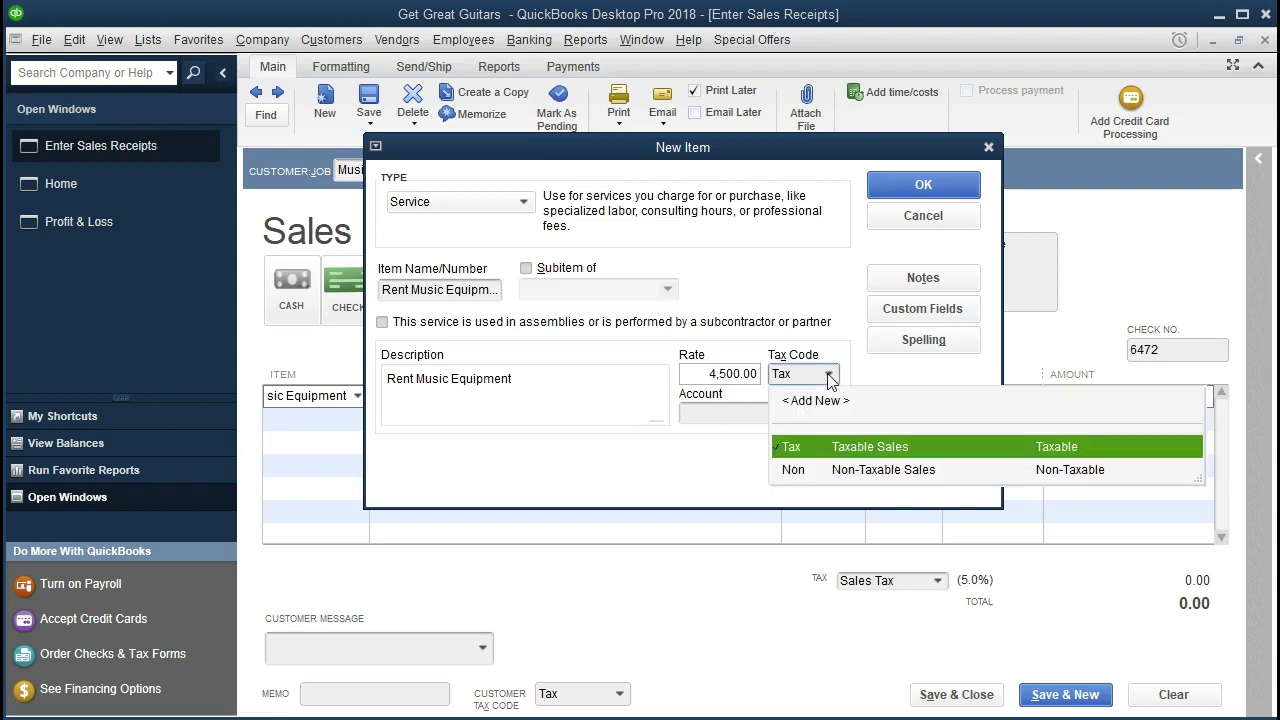
left_click(811, 472)
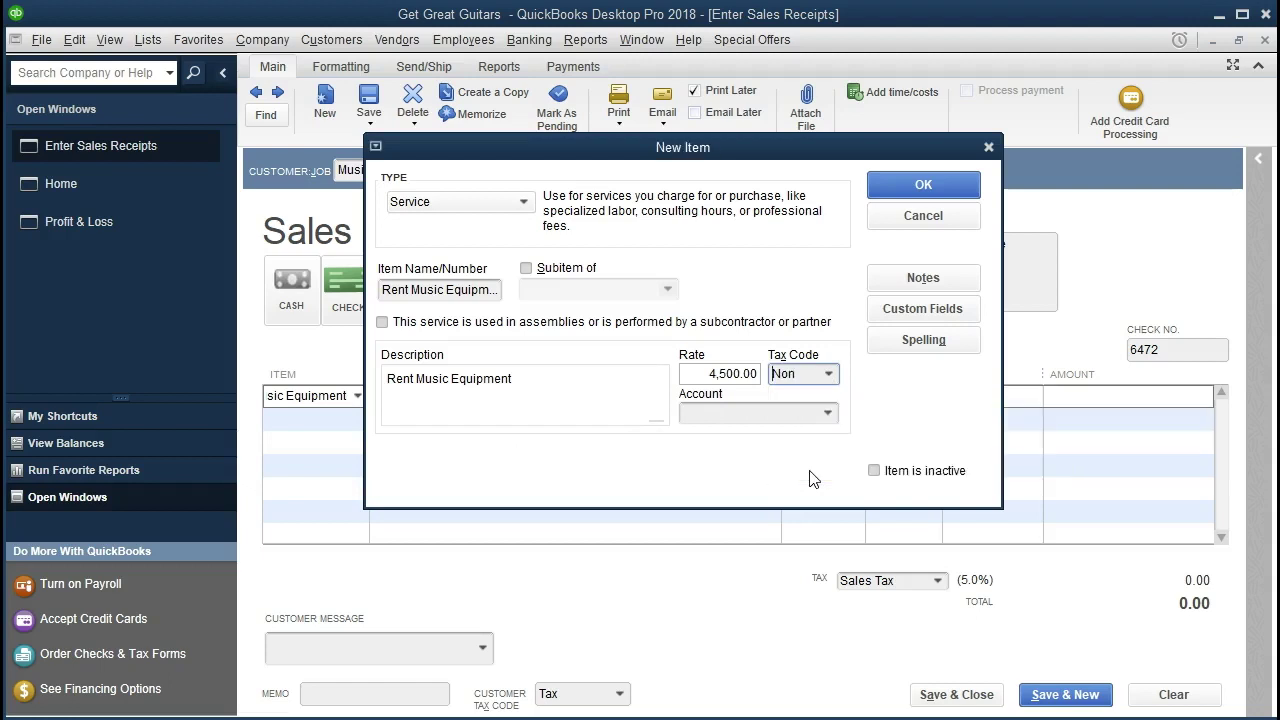
key("Tab")
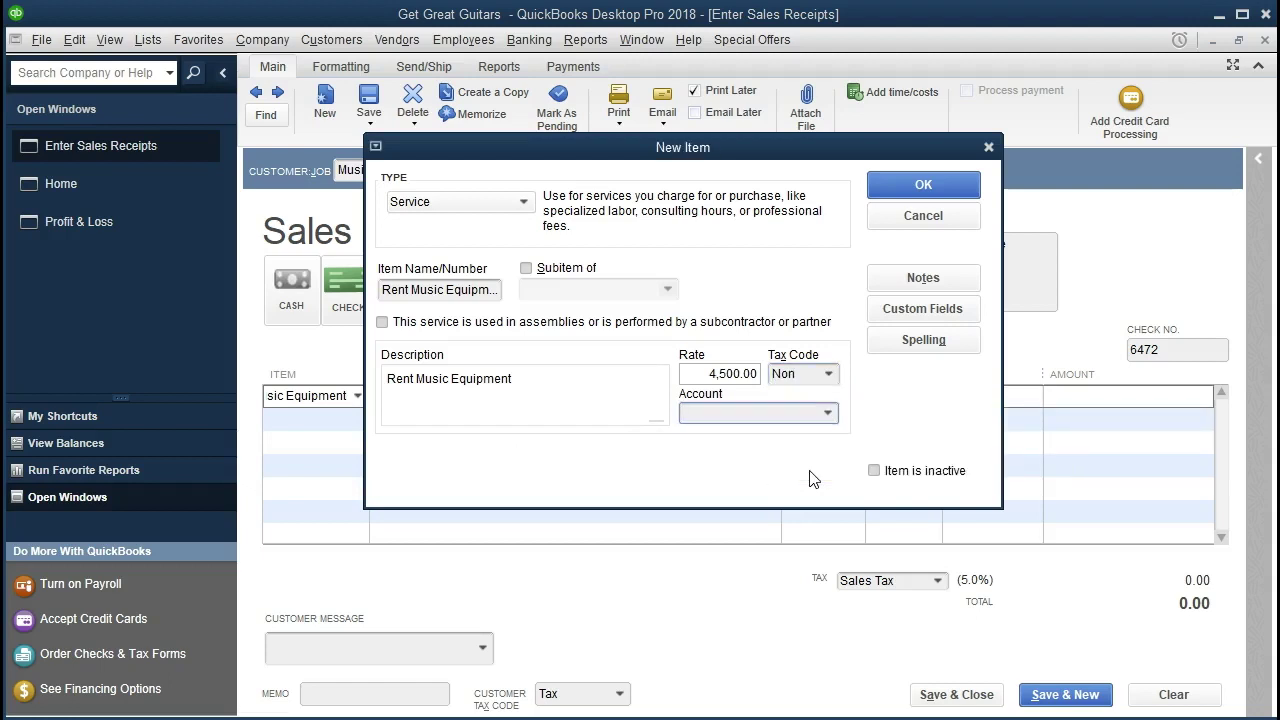
- Assign the item to an account named Rent Music Equipment and start setting up that new account
left_click(828, 413)
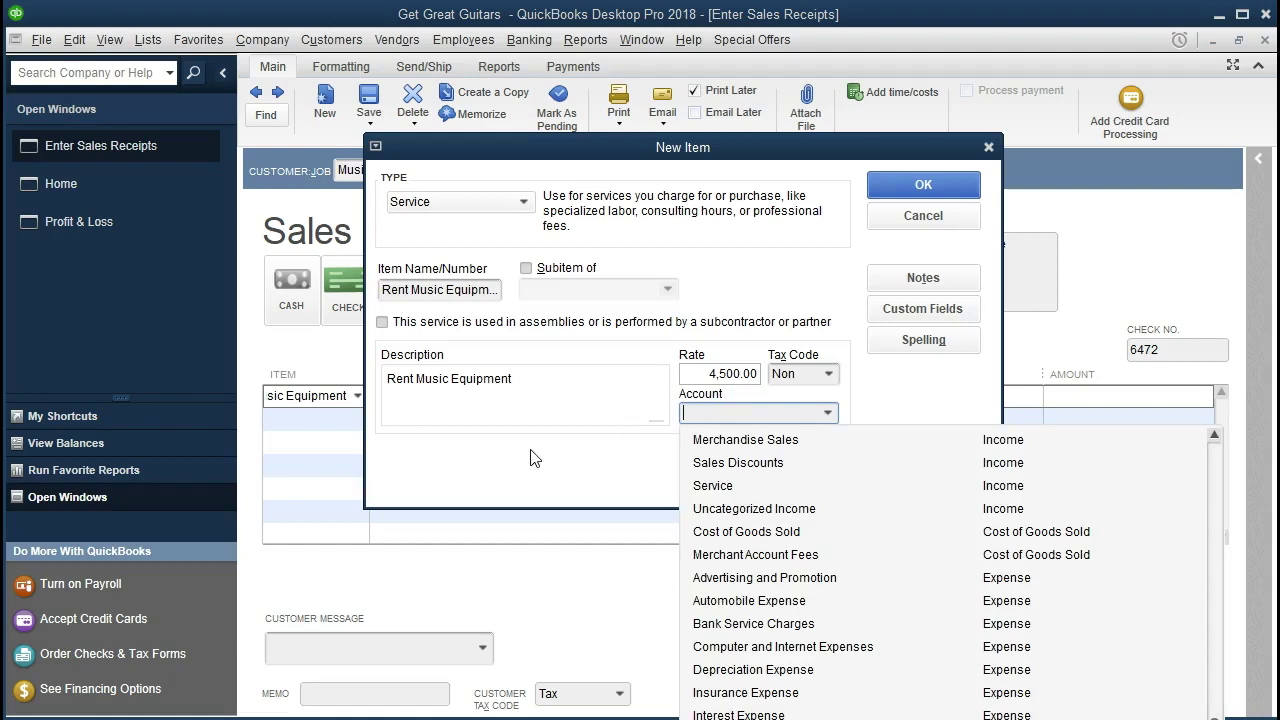
type("Rent ")
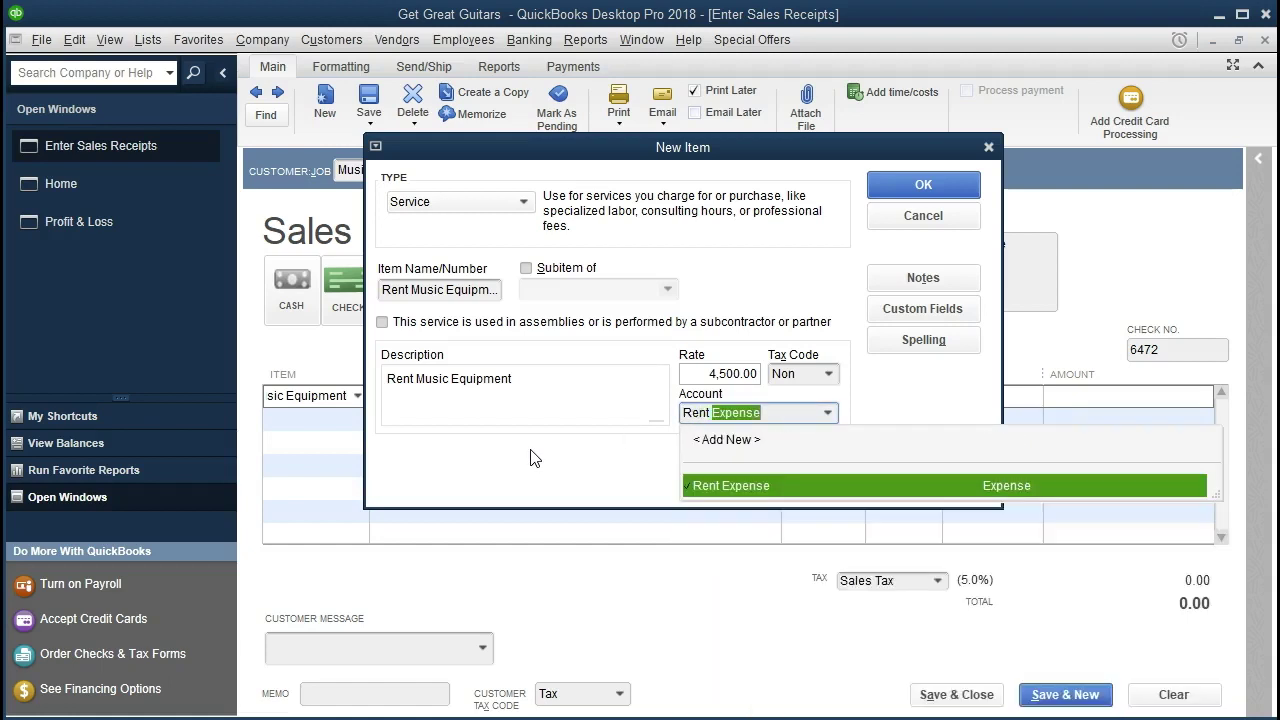
type("Music ")
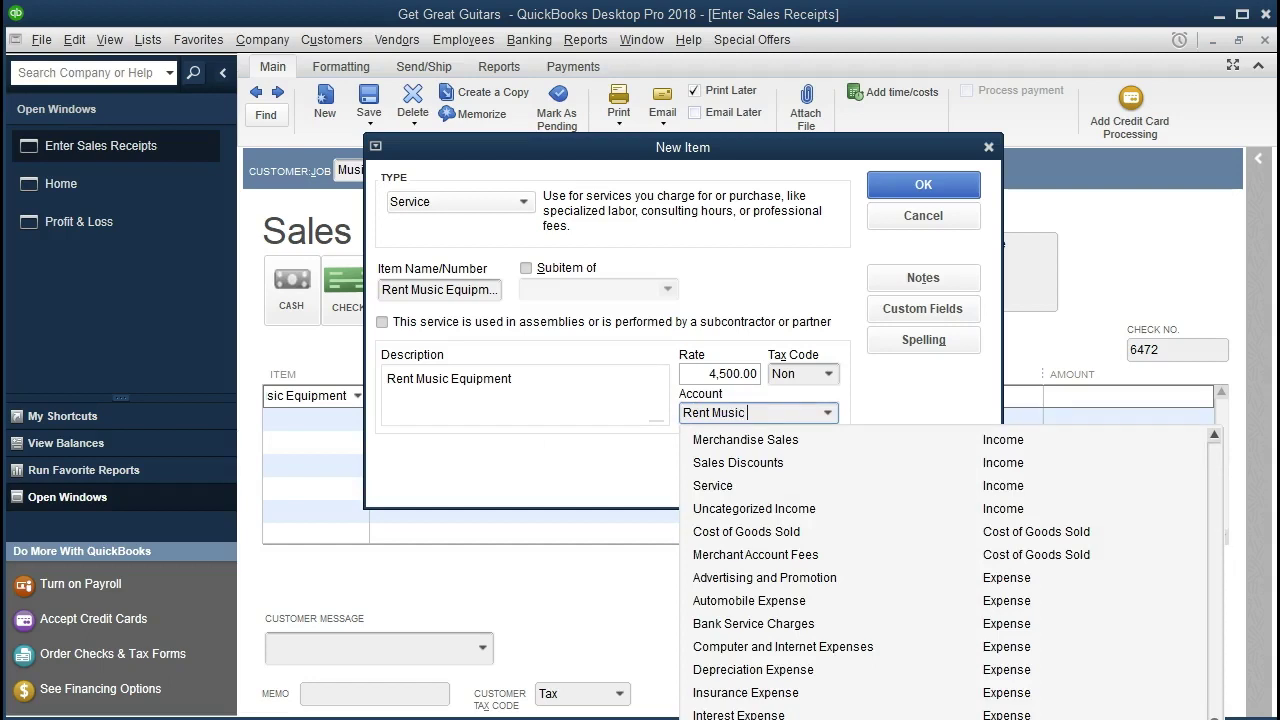
type("Equipment")
left_click(603, 416)
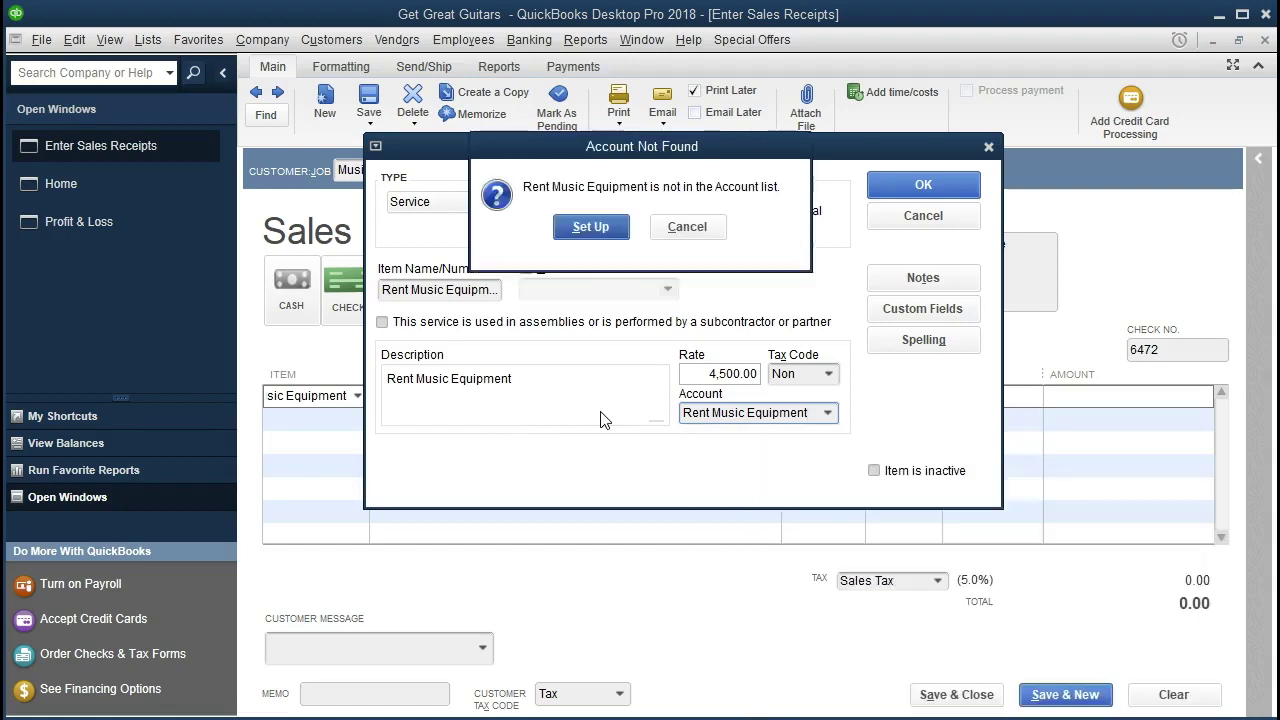
left_click(592, 227)
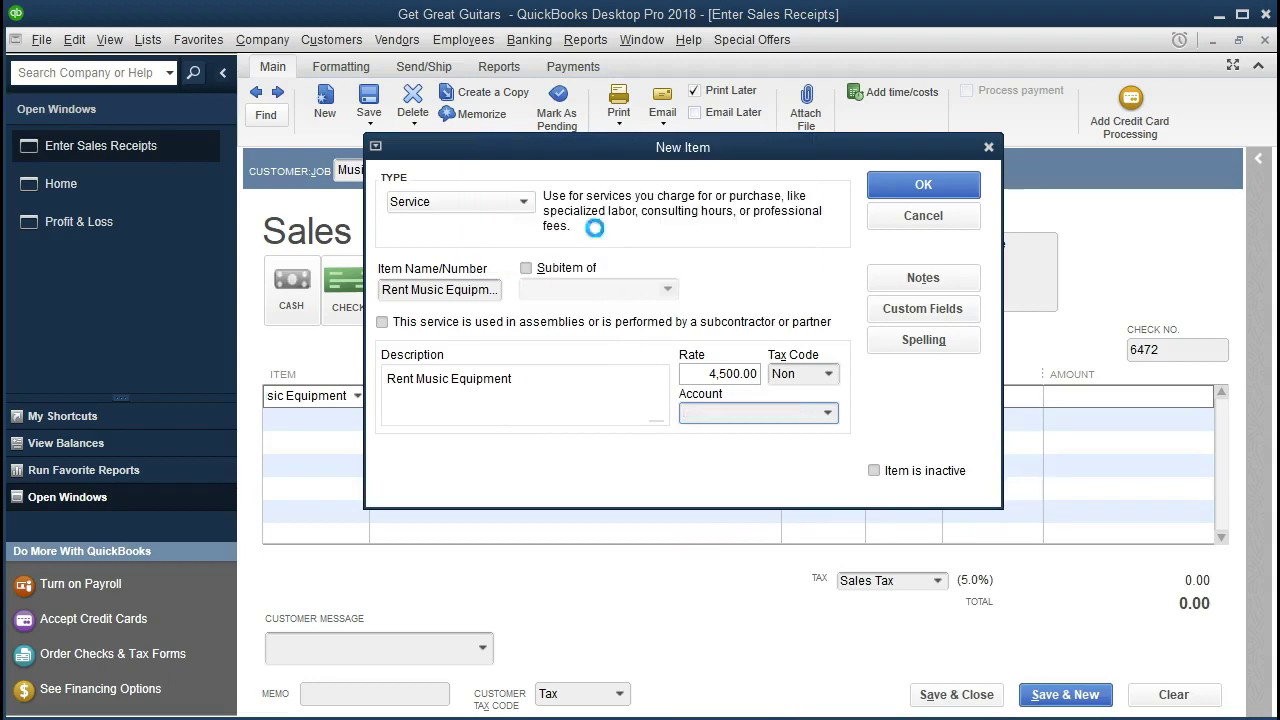
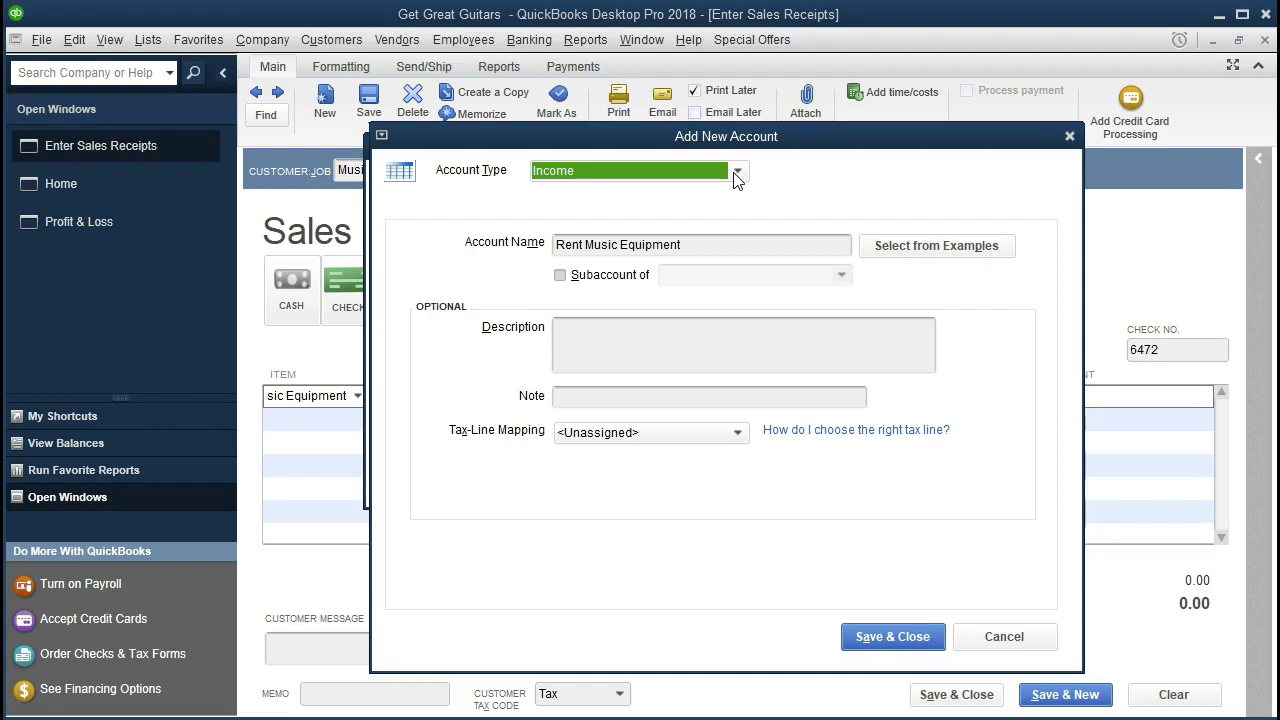
- Save the Rent Music Equipment account as an income account with unassigned tax-line mapping, and save the new item
left_click(653, 356)
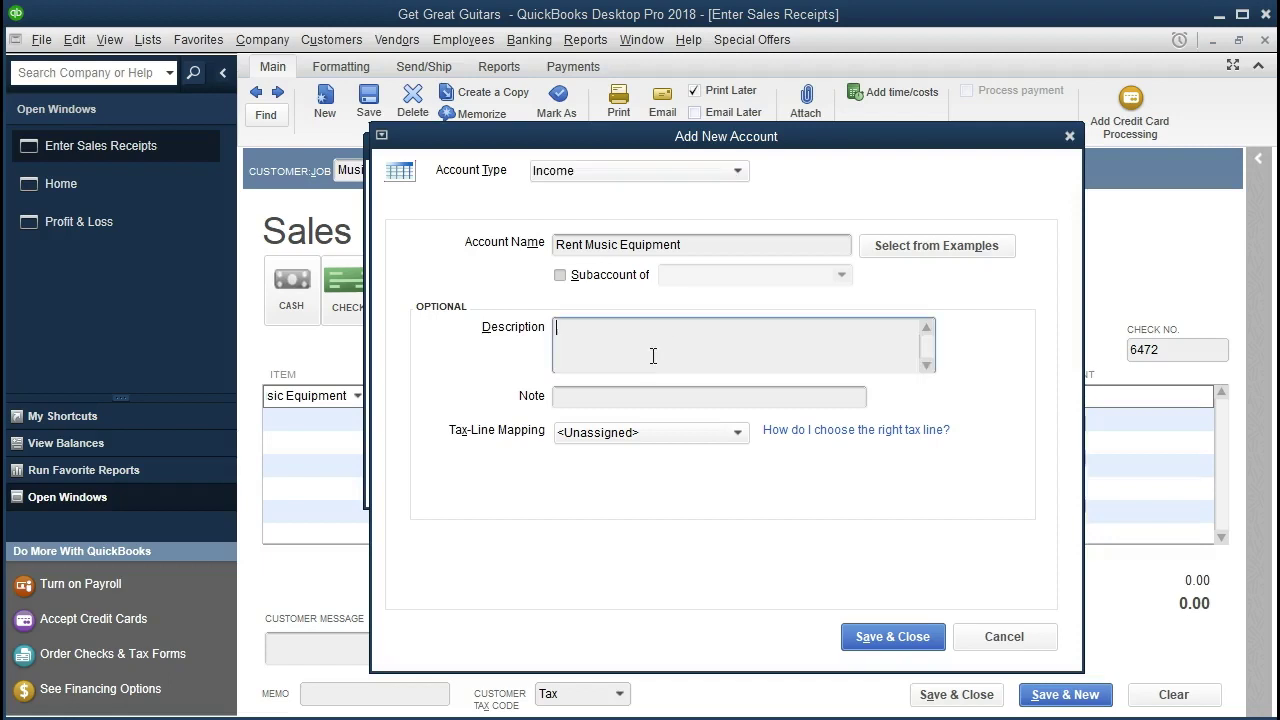
key("Tab")
key("Tab")
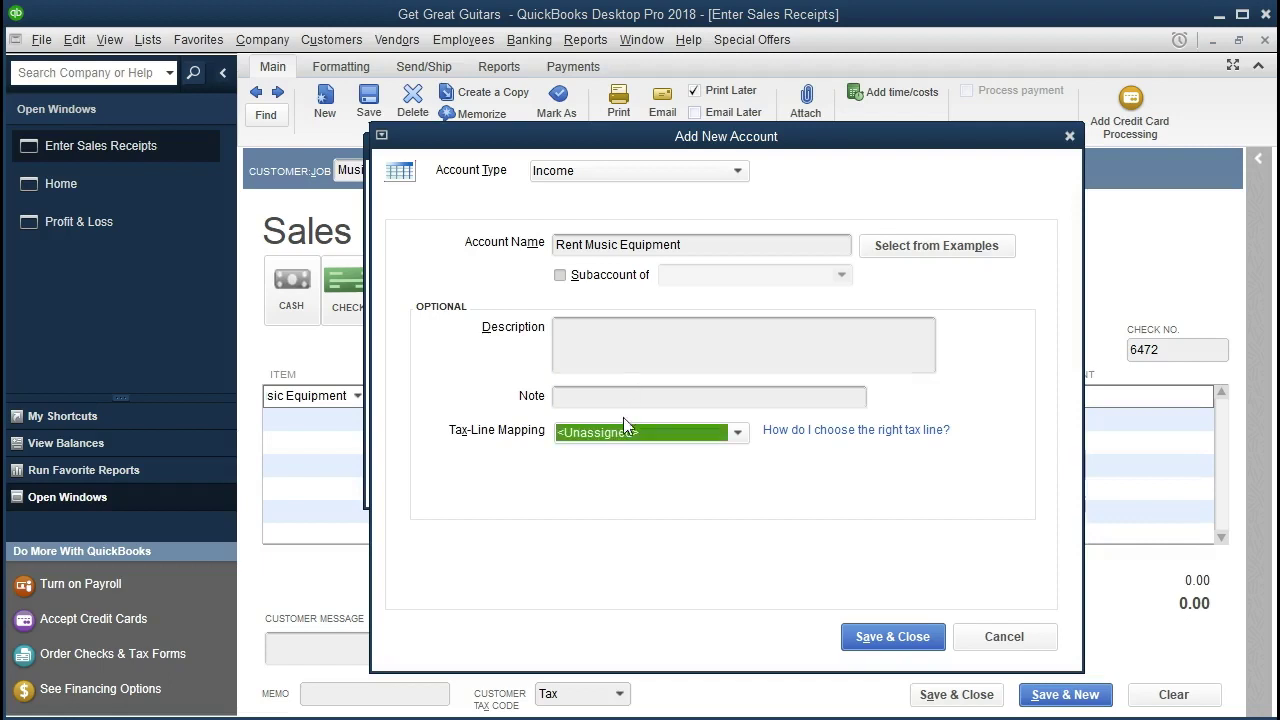
key("Tab")
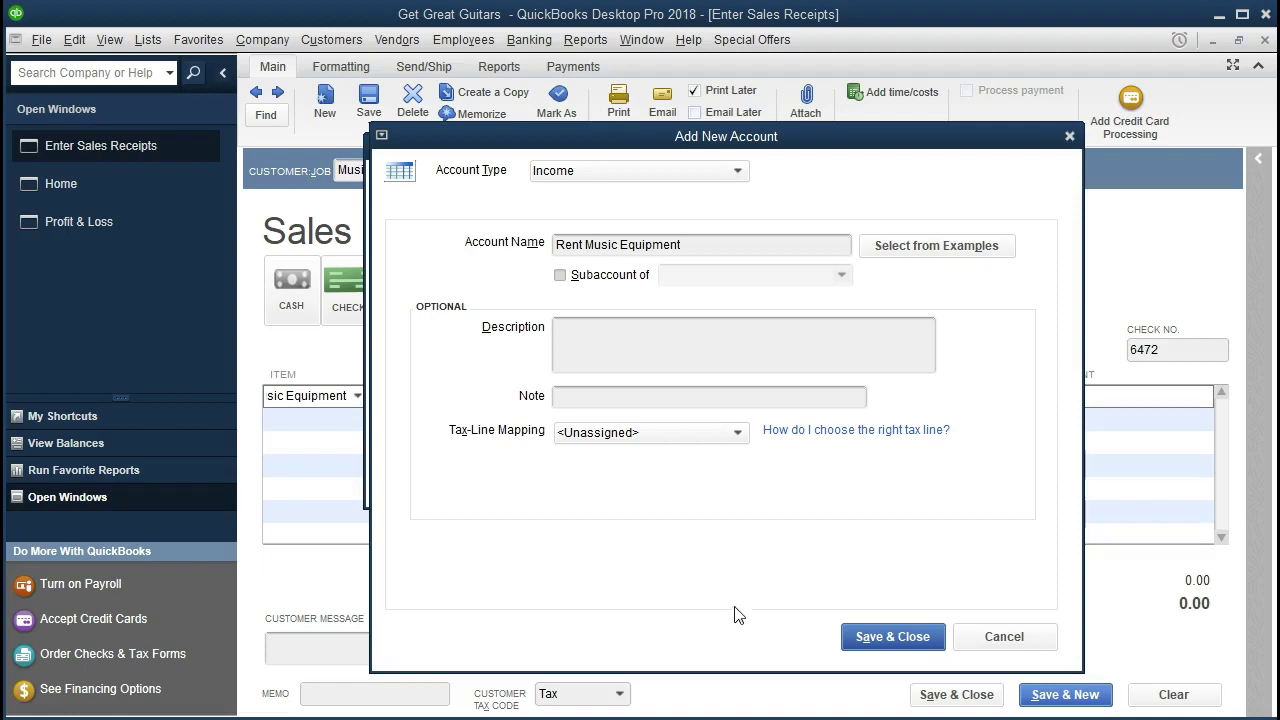
left_click(869, 640)
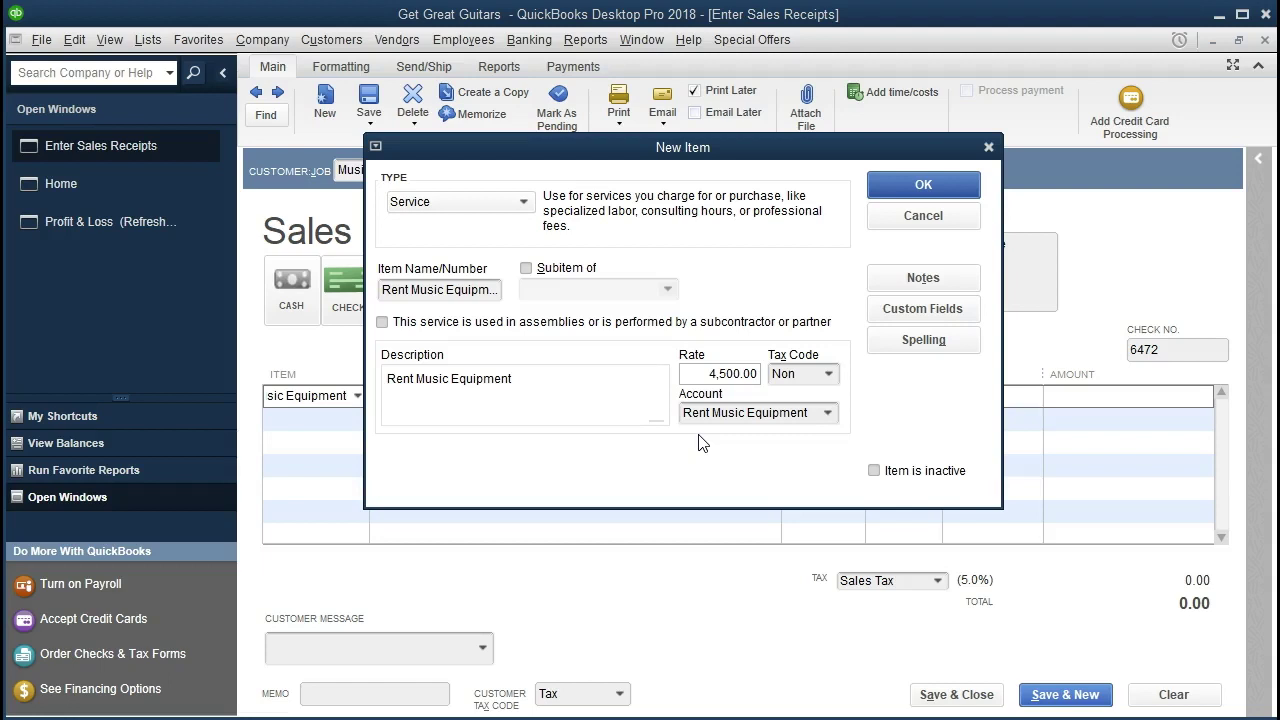
left_click(930, 190)
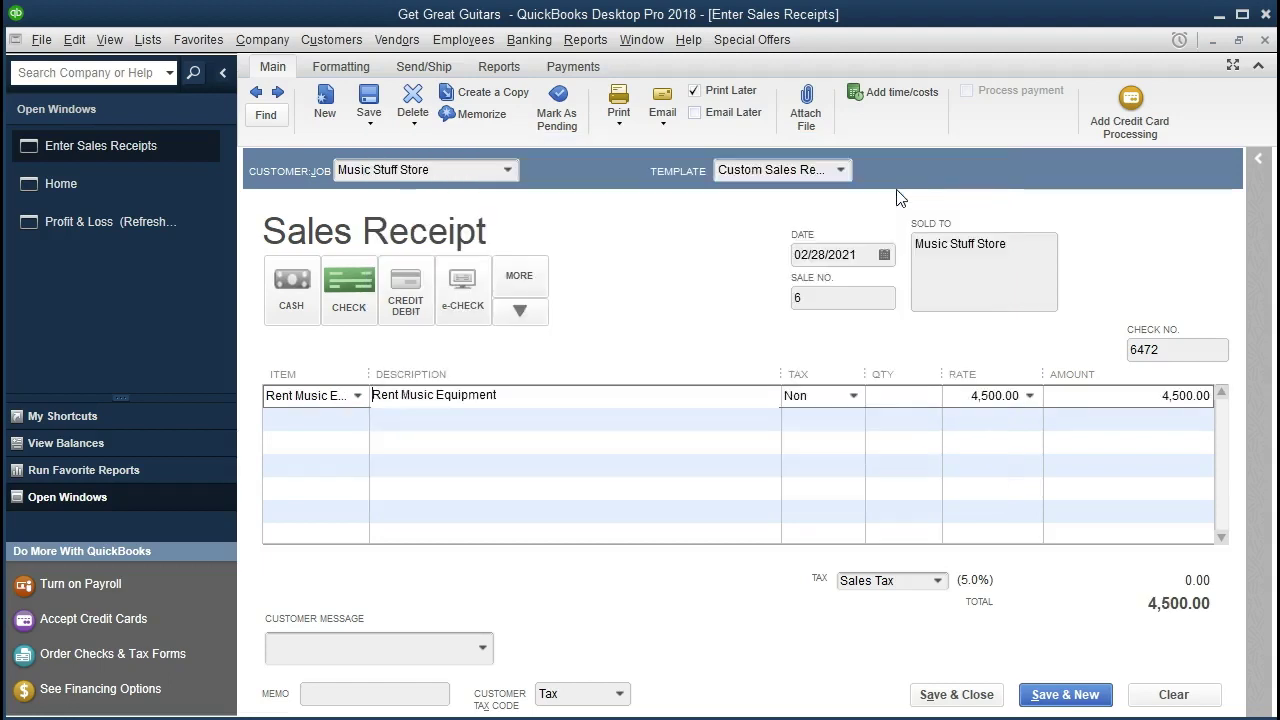
- Widen the receipt's item column to fit the full item name and set the line's quantity to 1
left_click_drag(371, 373, 436, 372)
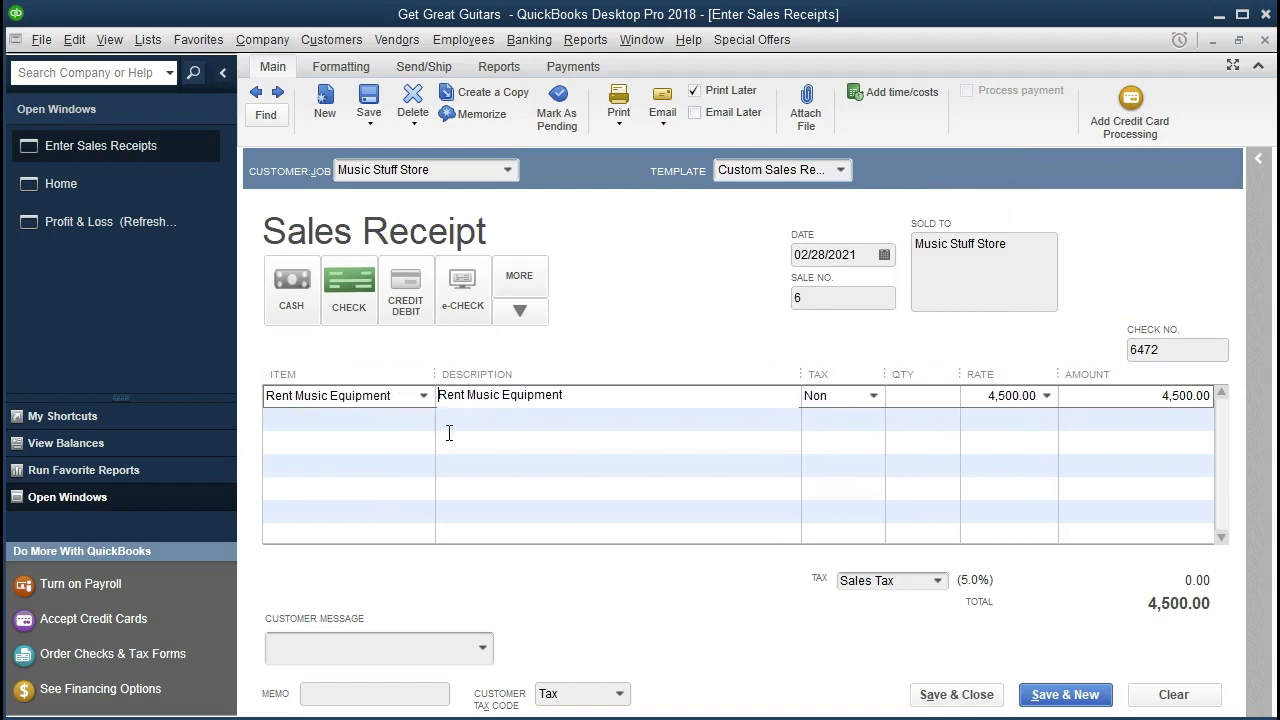
key("Tab")
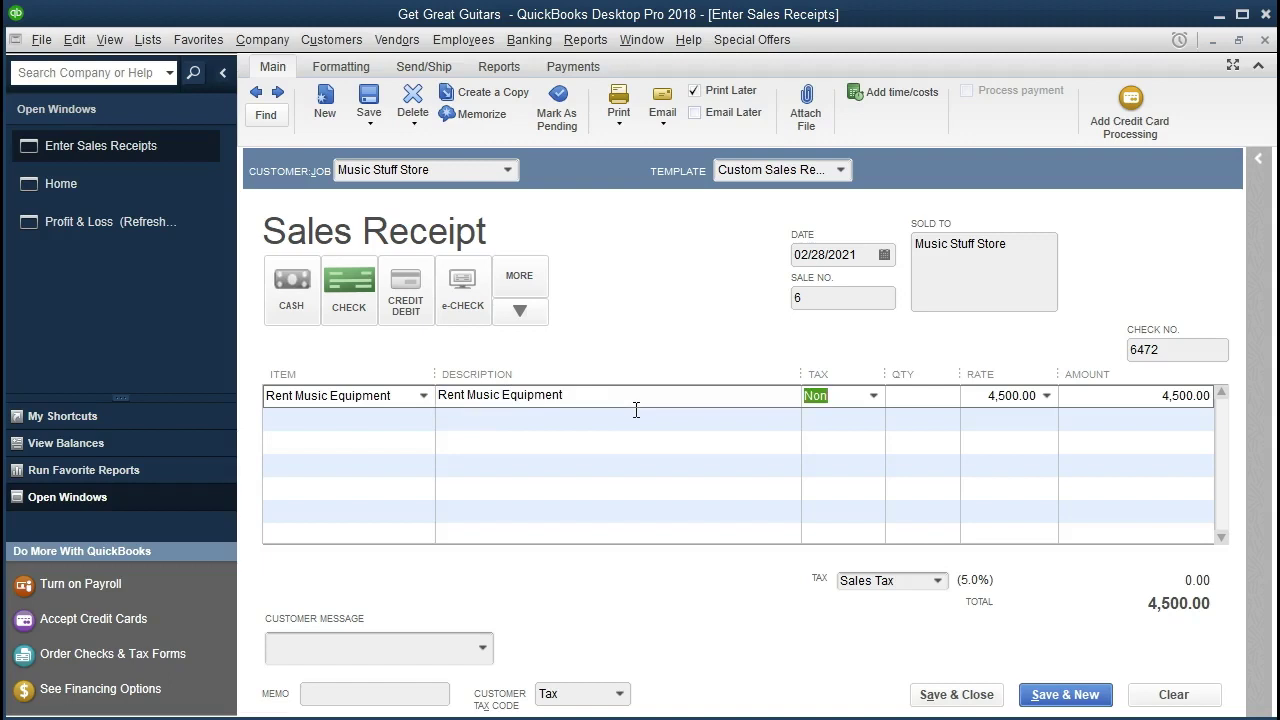
key("Tab")
type("1")
key("Tab")
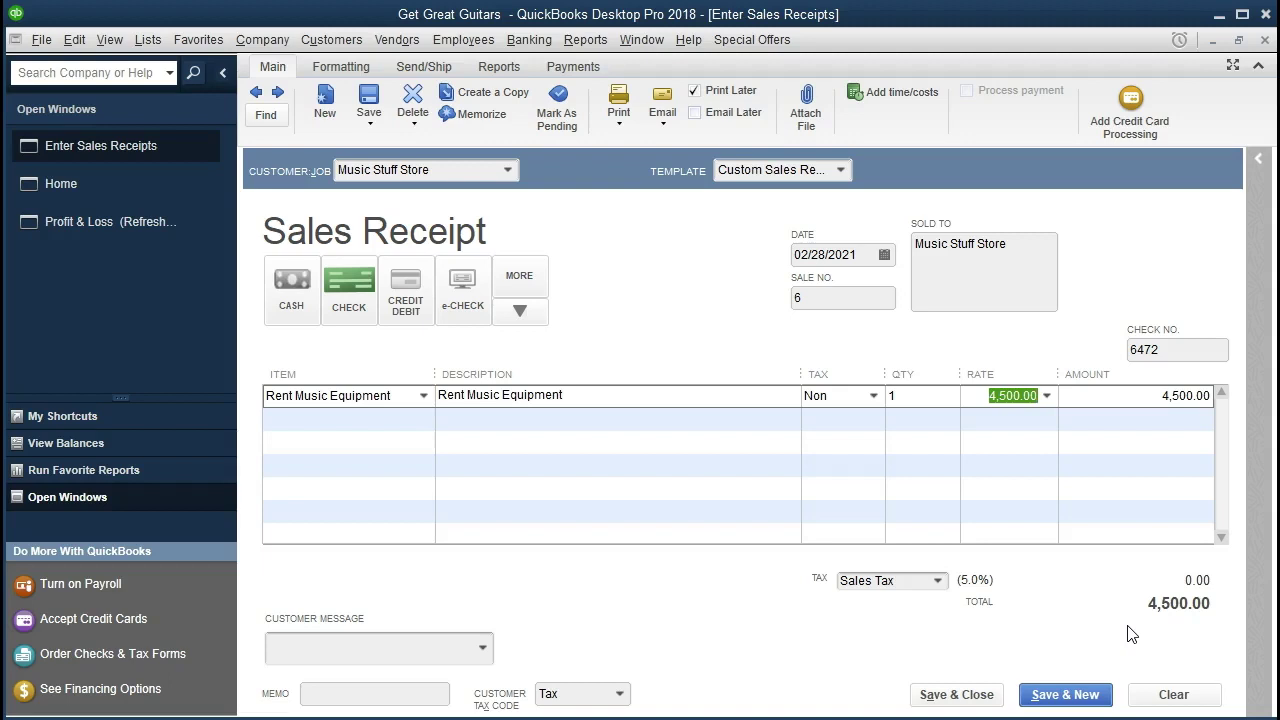
- Turn off Print Later for the sales receipt, and save and close it
left_click(695, 91)
left_click(926, 698)
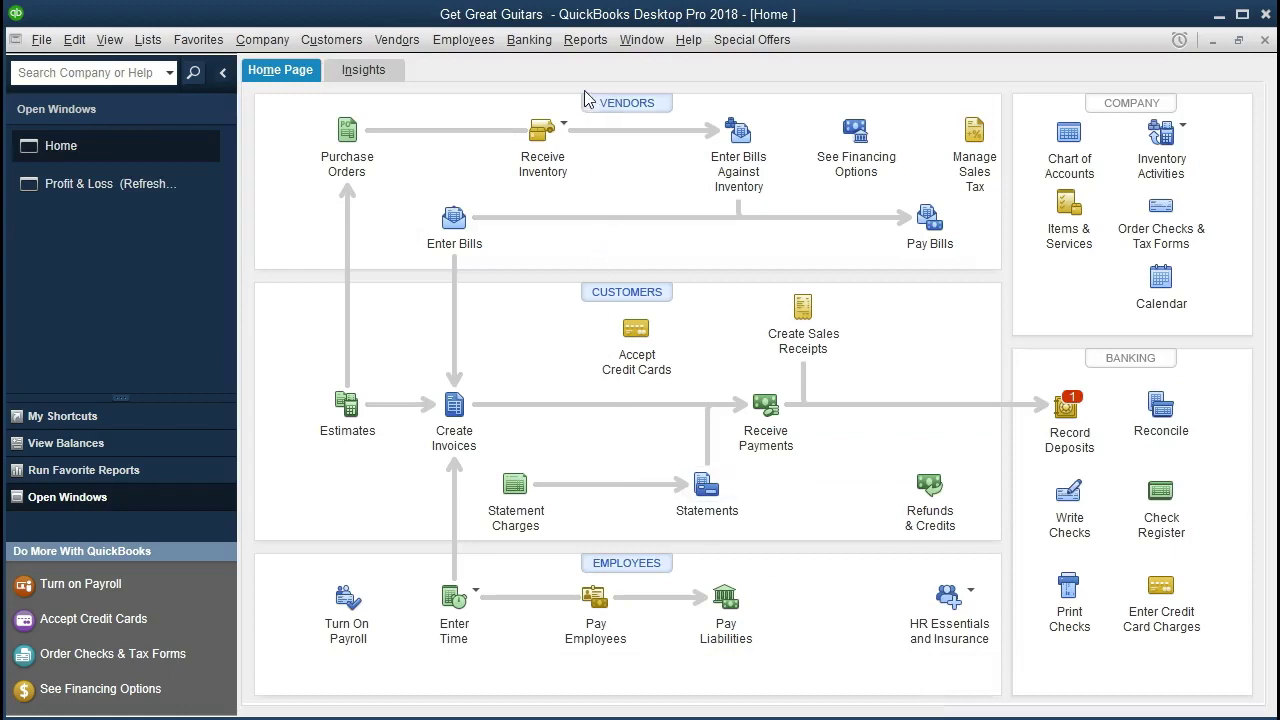
- Open the standard balance sheet report for the company
left_click(584, 40)
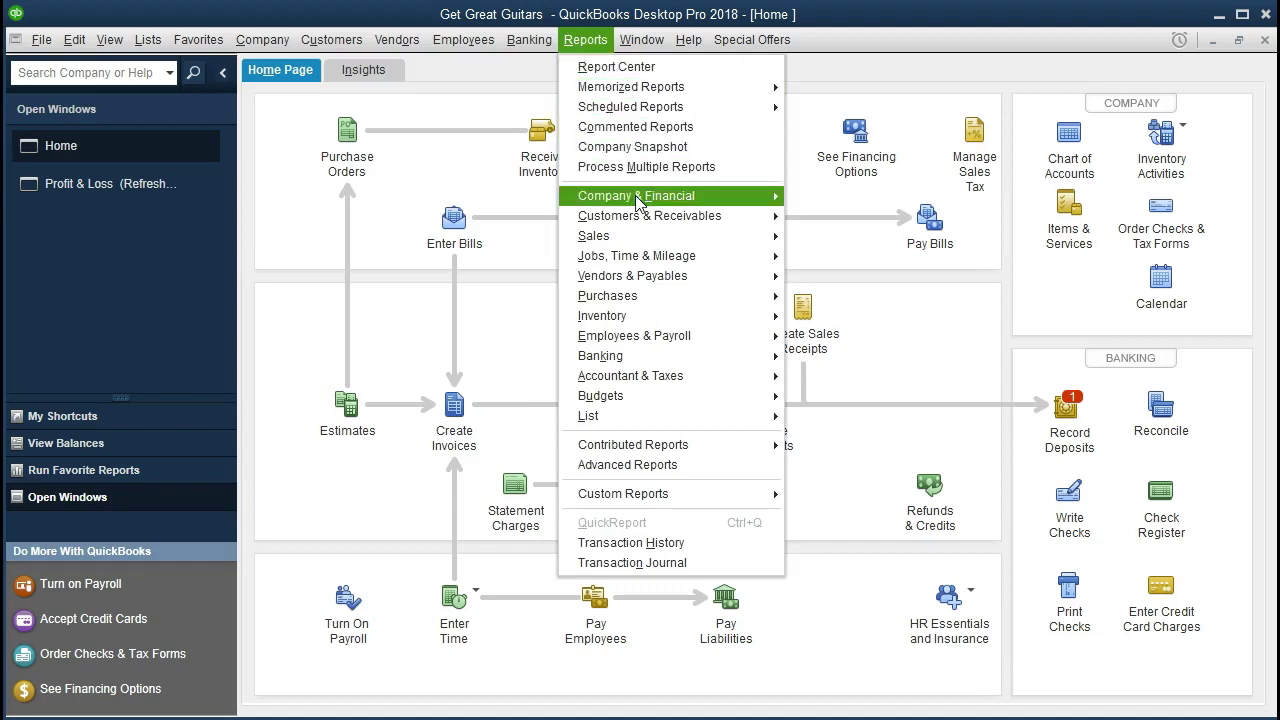
mouse_move(674, 203)
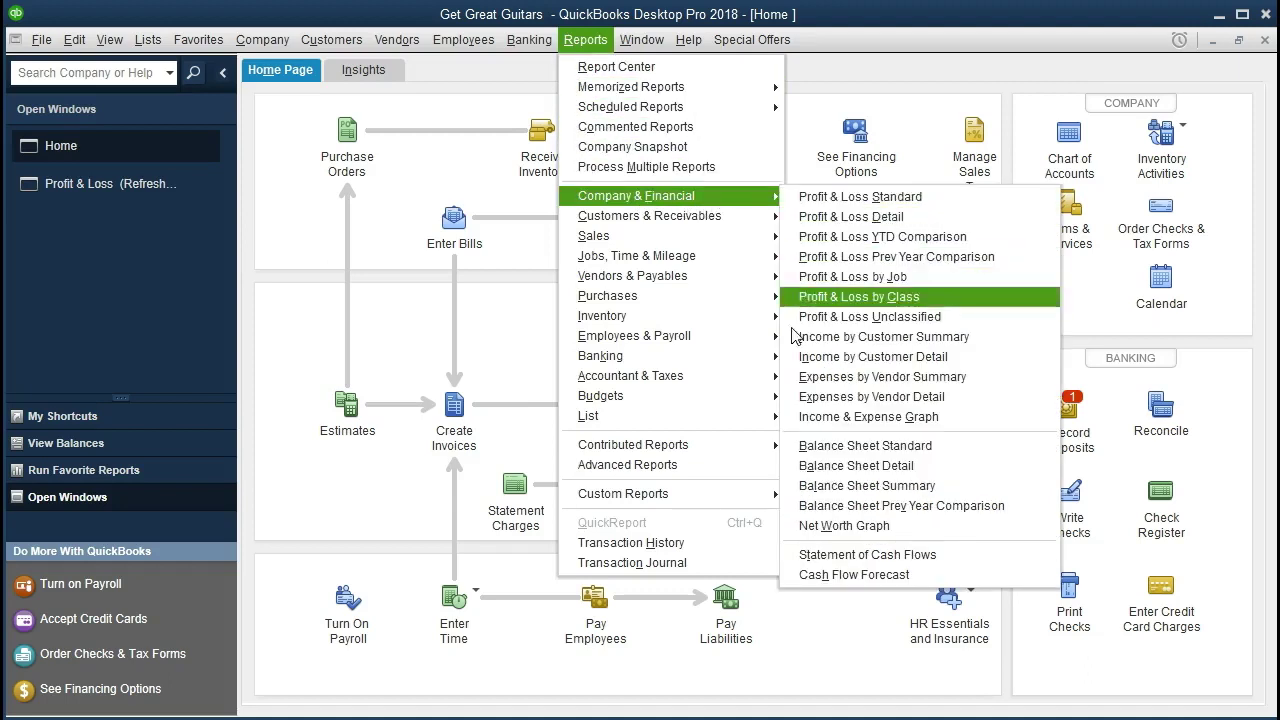
left_click(963, 453)
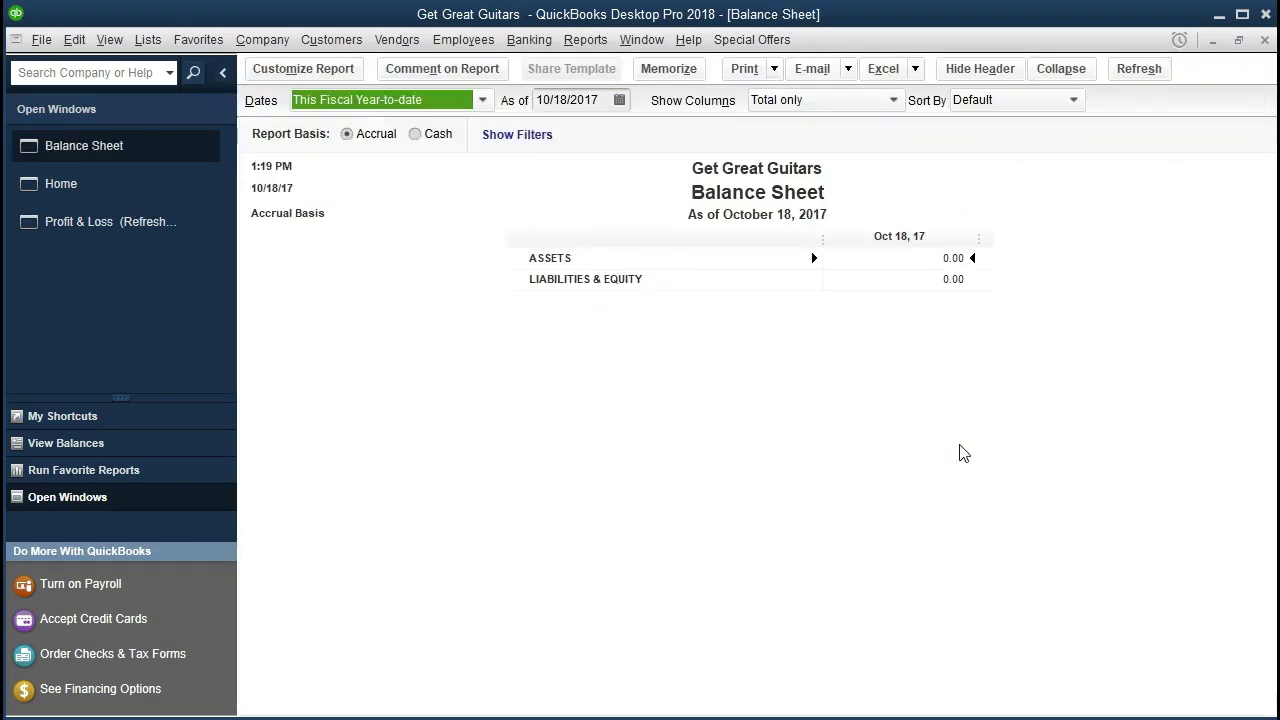
- Customize the balance sheet to cover the date range from 01/01/2021 to 12/31/2021
left_click(345, 75)
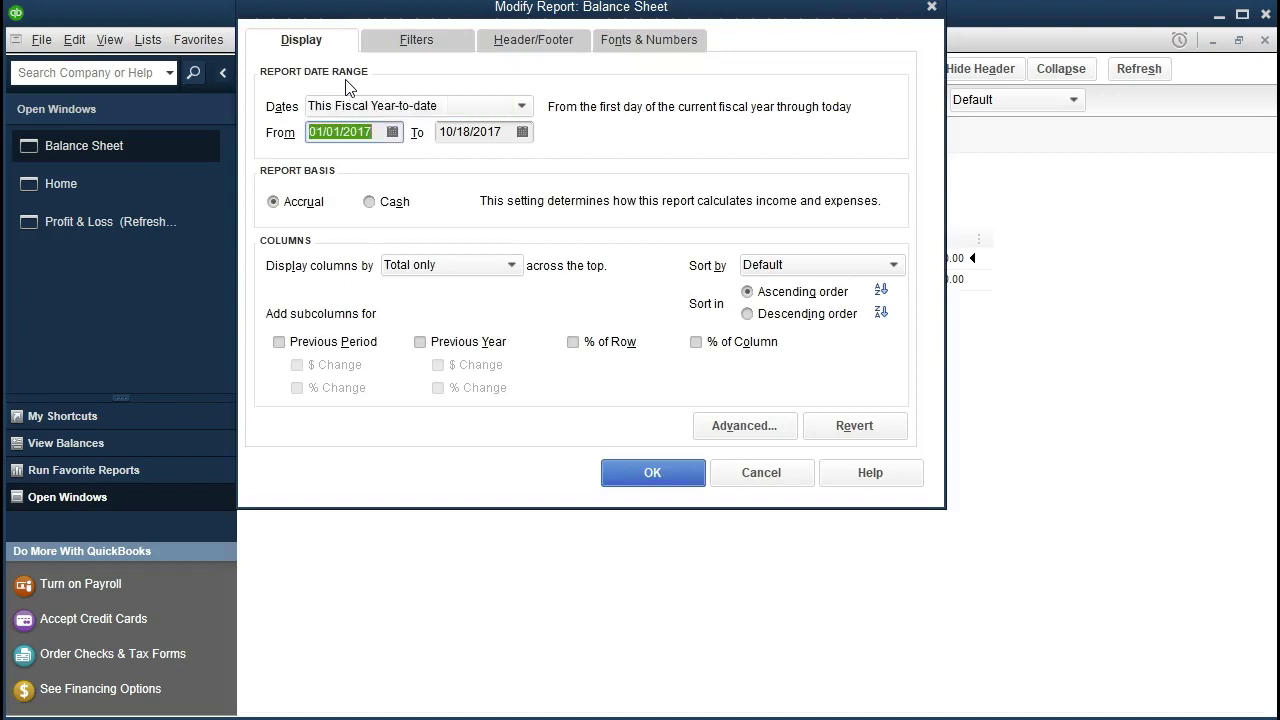
type("010121")
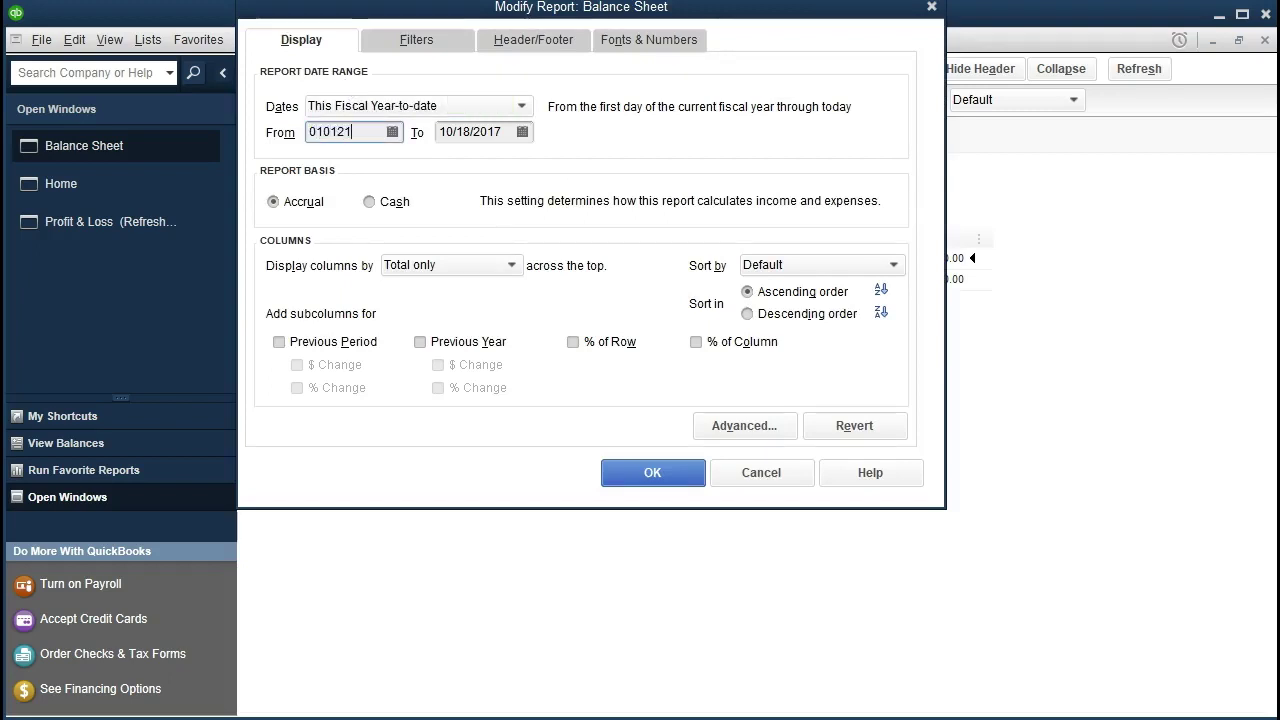
key("Tab")
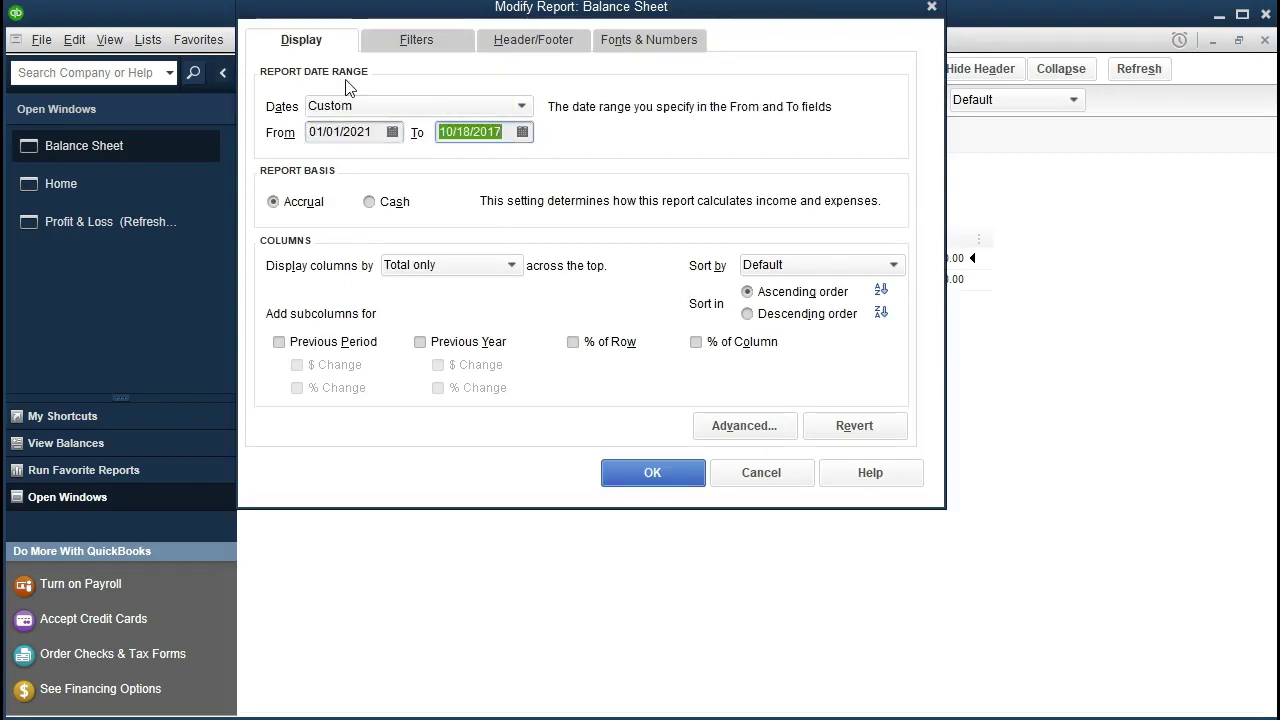
type("123121")
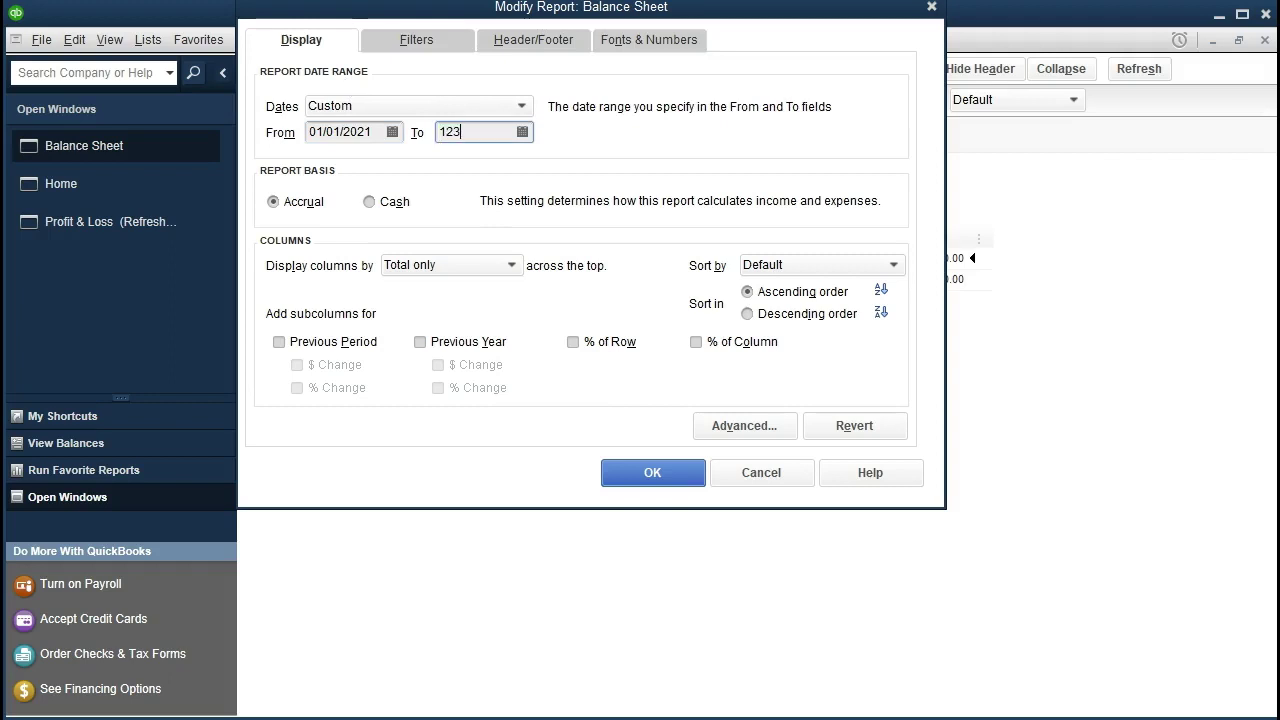
key("Tab")
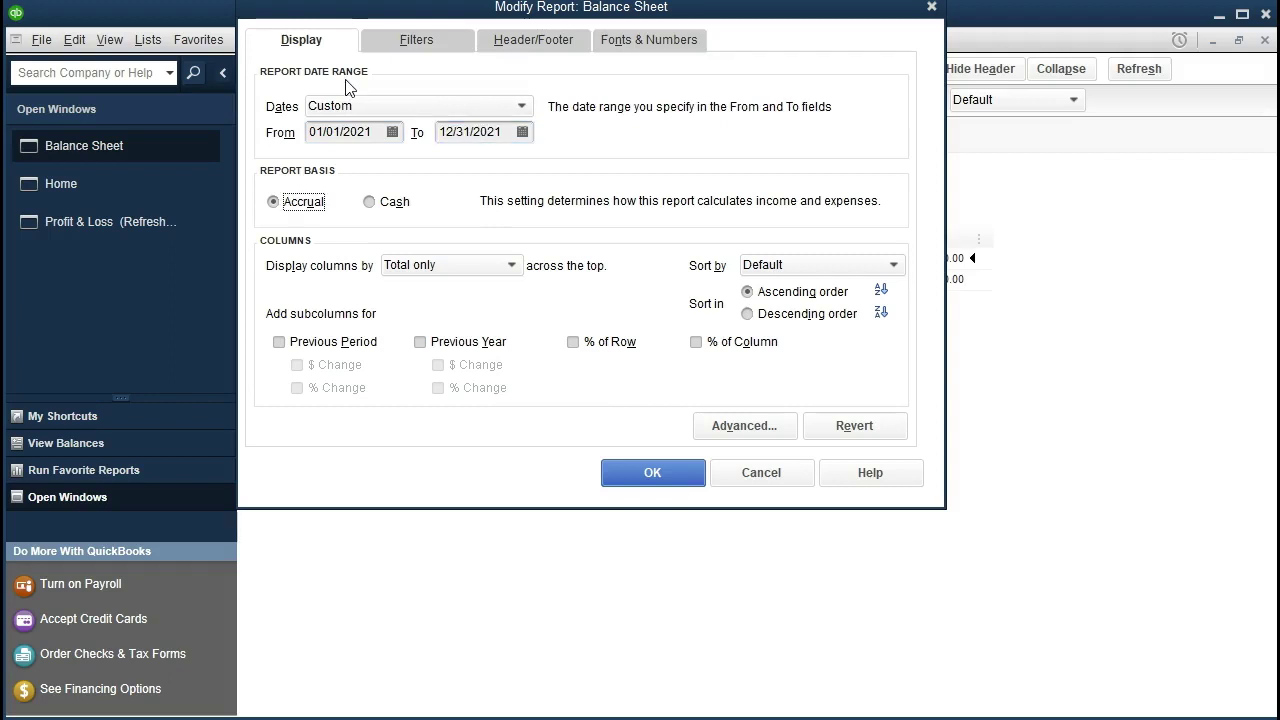
left_click(617, 474)
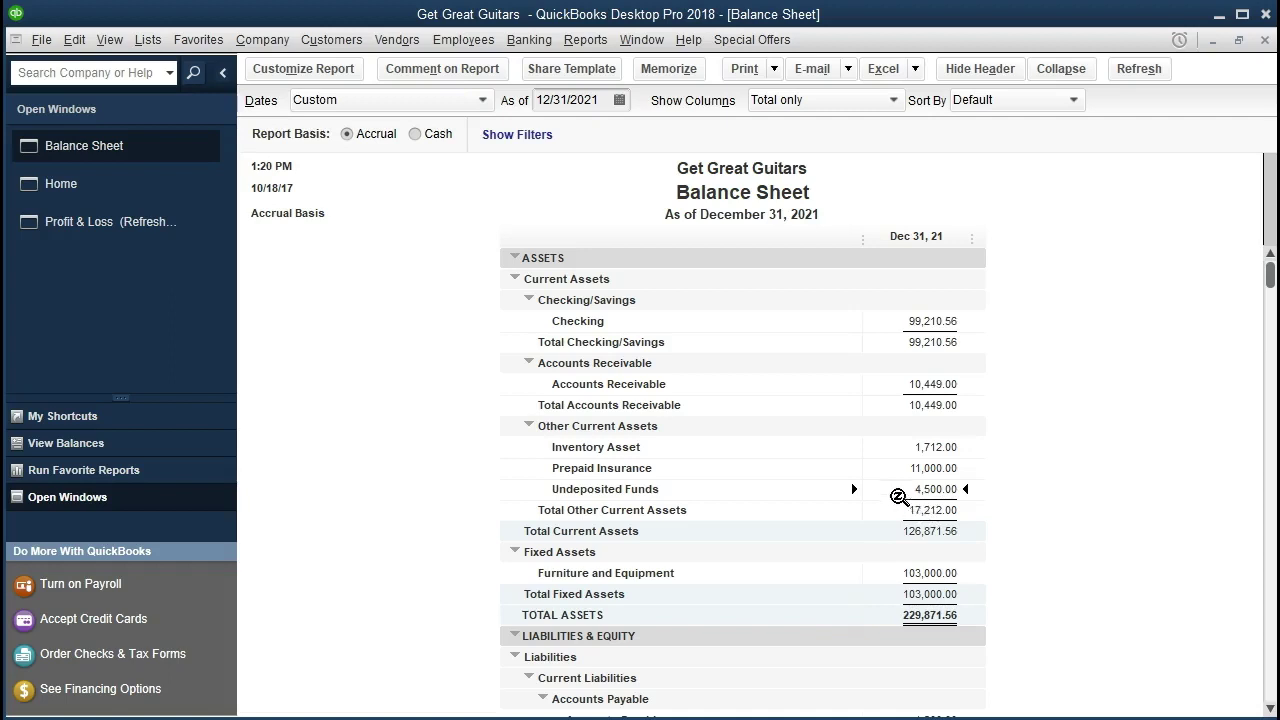
- Trace the balance sheet's Undeposited Funds amount to the Music Stuff Store sales receipt dated 02/28/2021, and return to the balance sheet
double_click(895, 489)
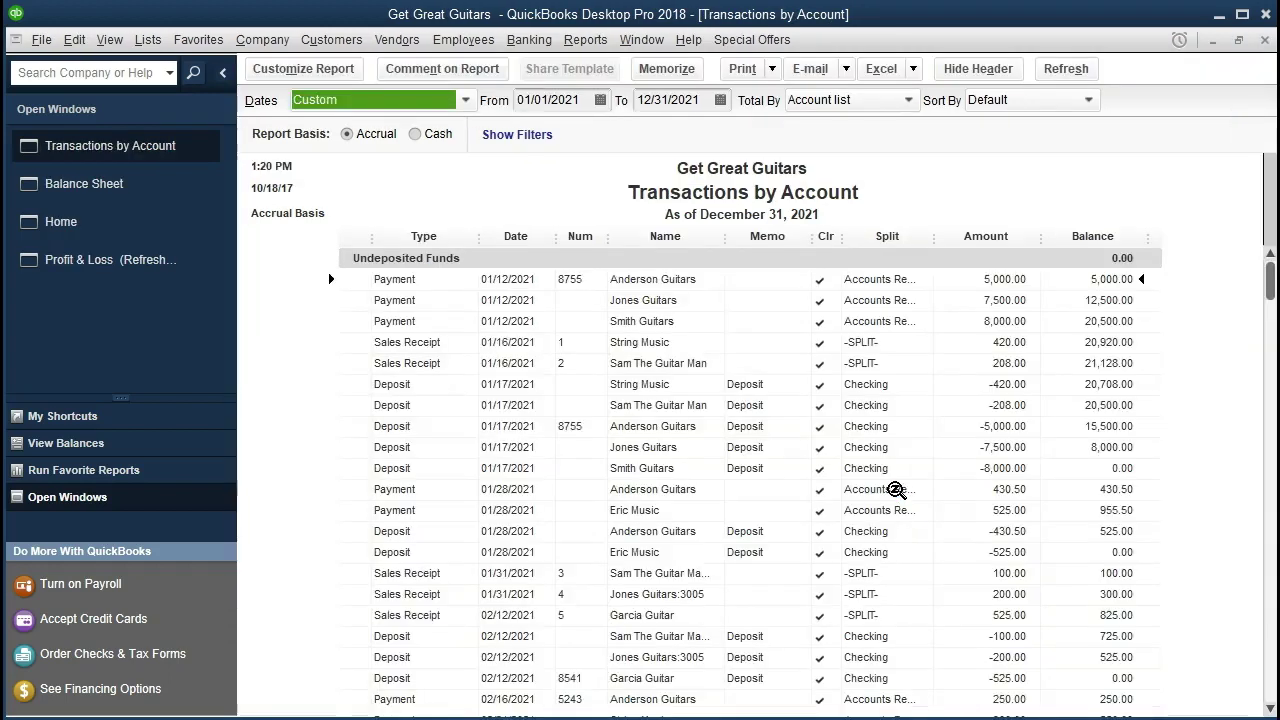
scroll(895, 489, "down", 4)
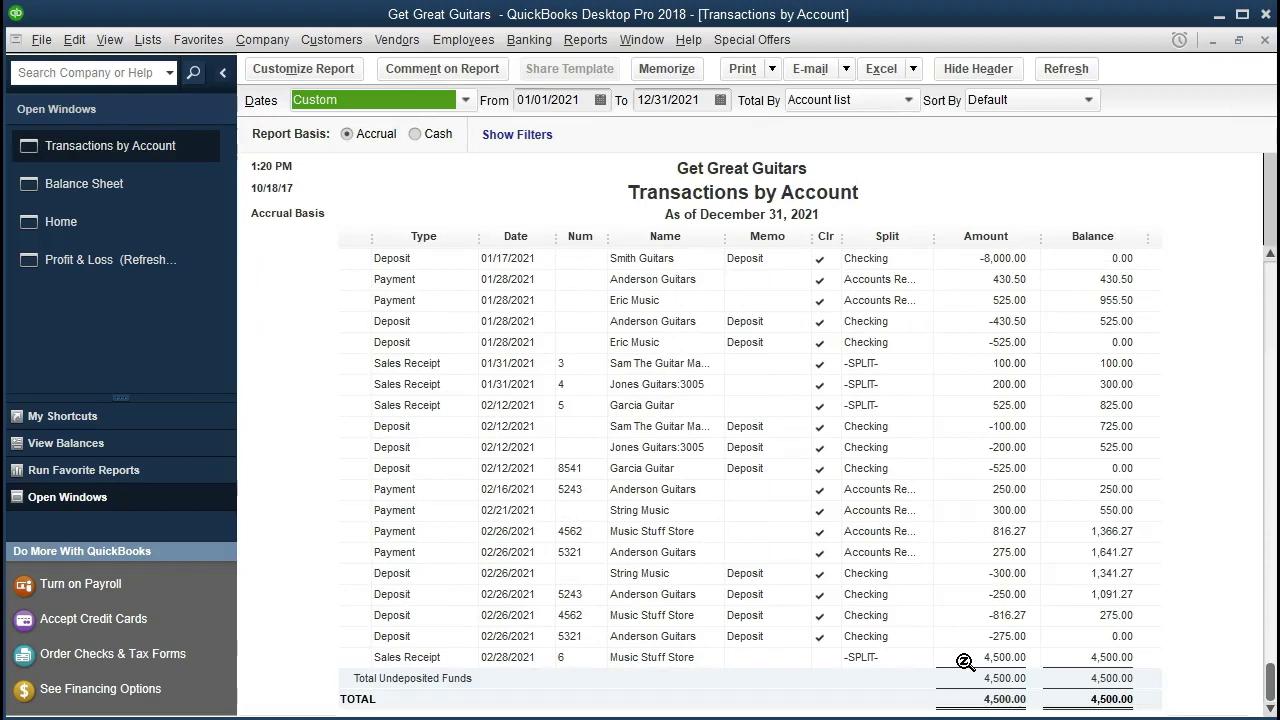
double_click(964, 662)
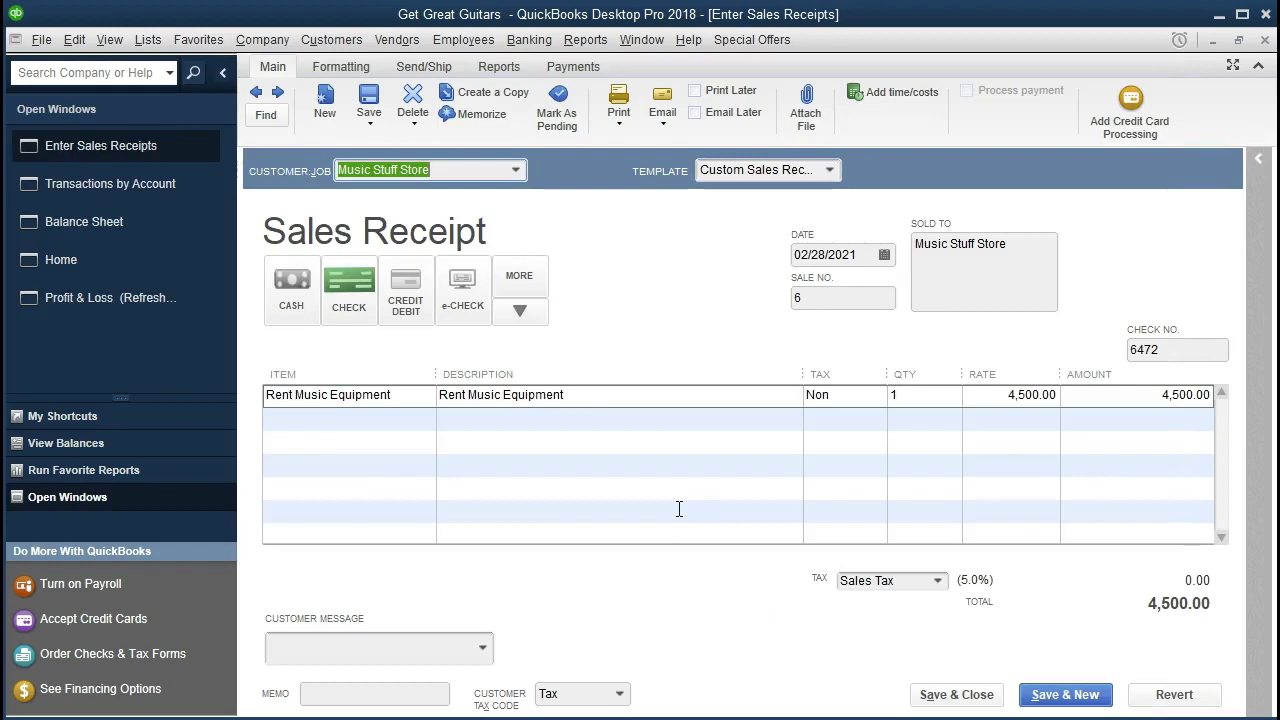
left_click(1264, 41)
left_click(1264, 41)
left_click(1264, 41)
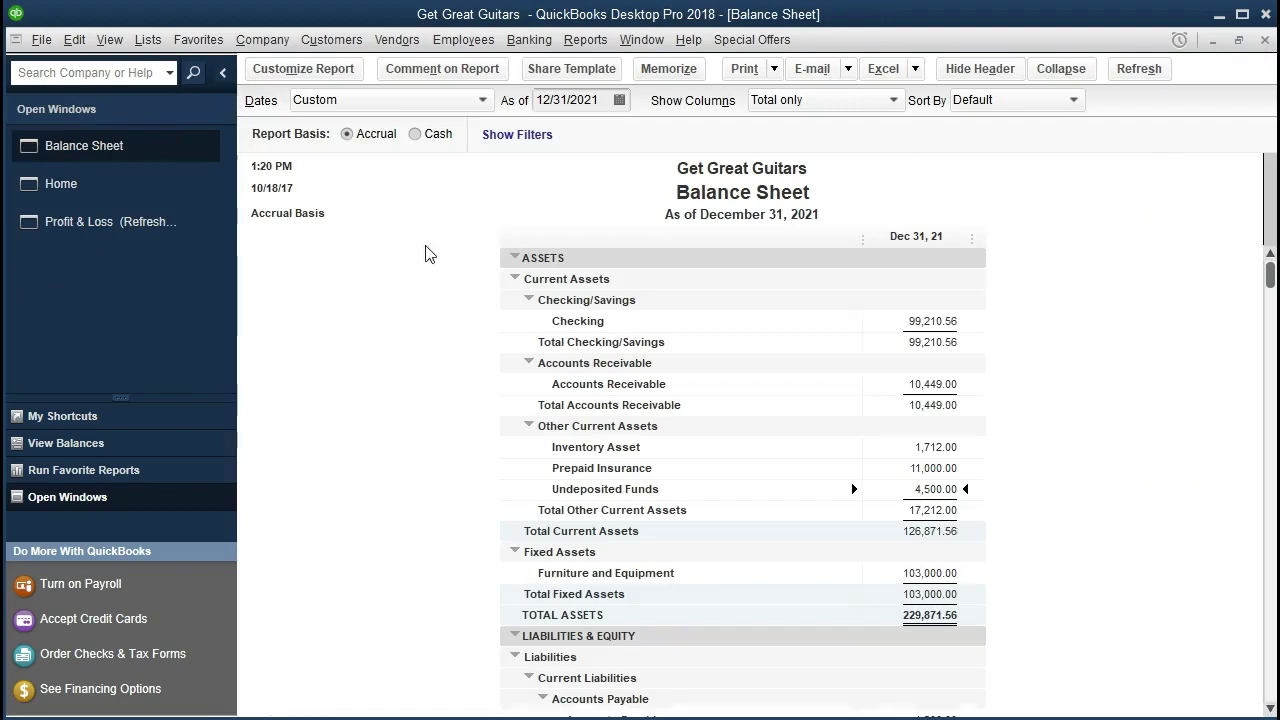
- Trace the Rent Music Equipment income on the Profit & Loss report to its source sales receipt, and return to the report
left_click(100, 232)
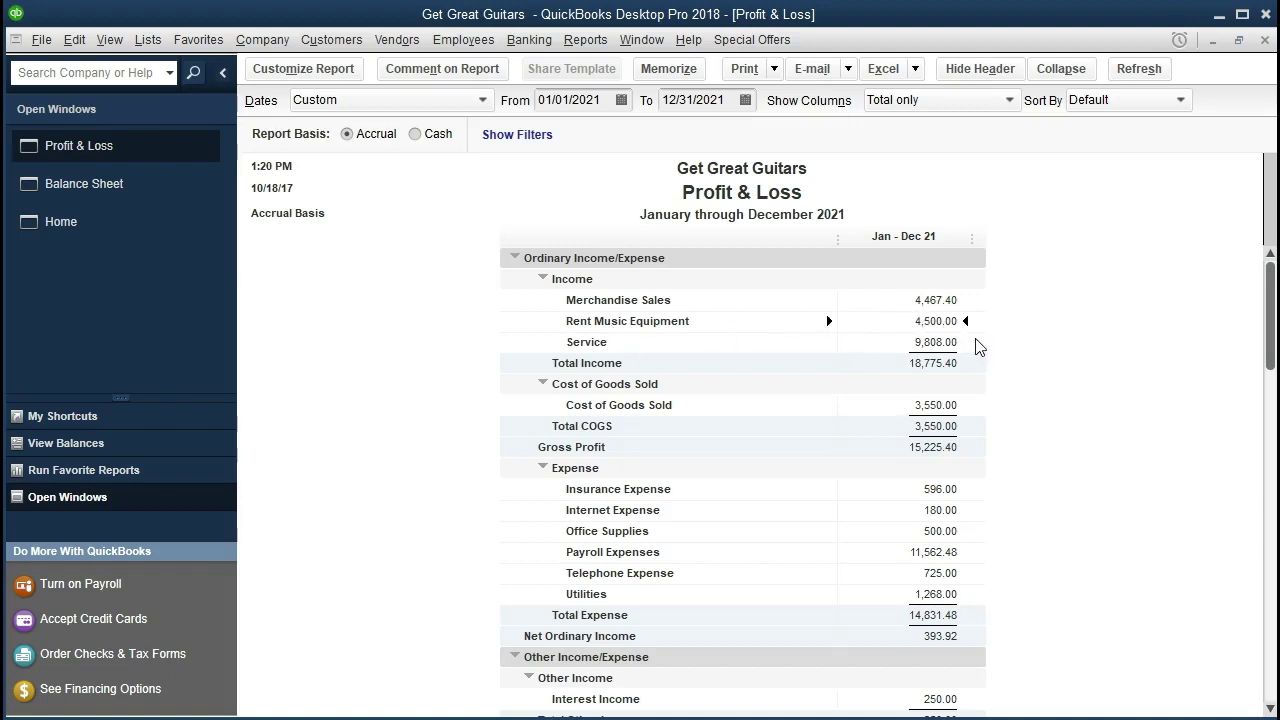
double_click(936, 321)
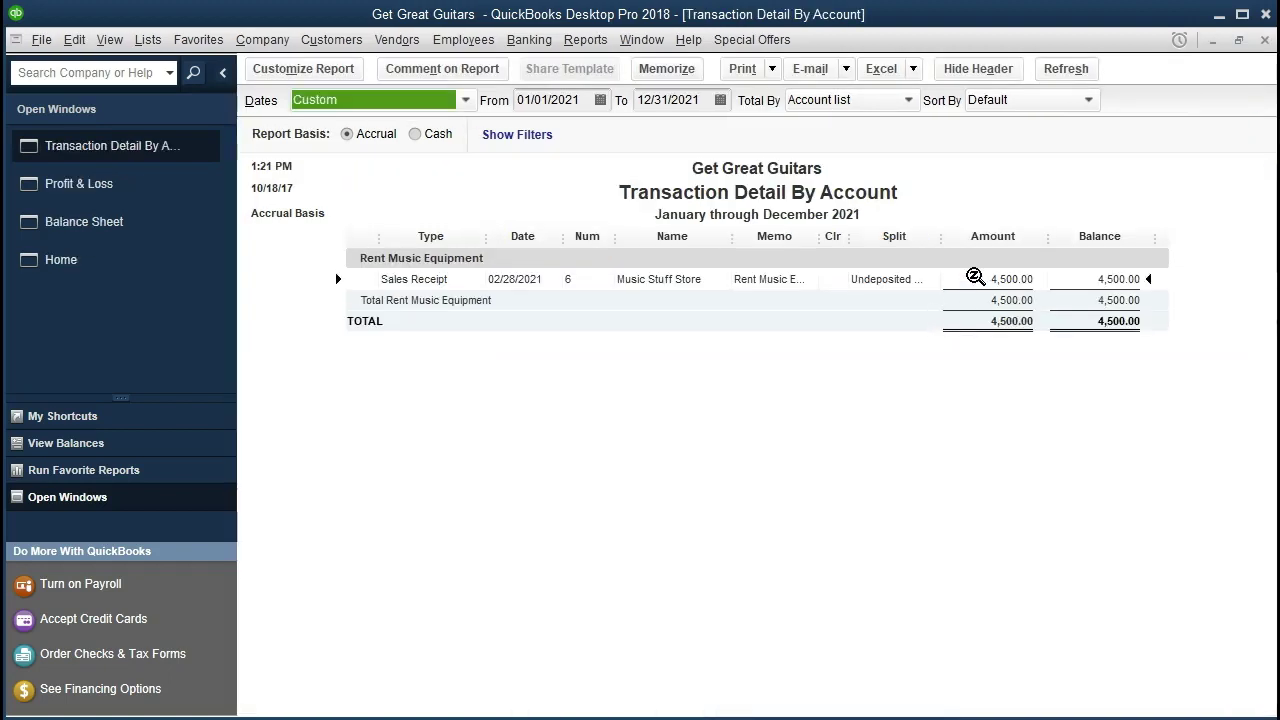
double_click(975, 278)
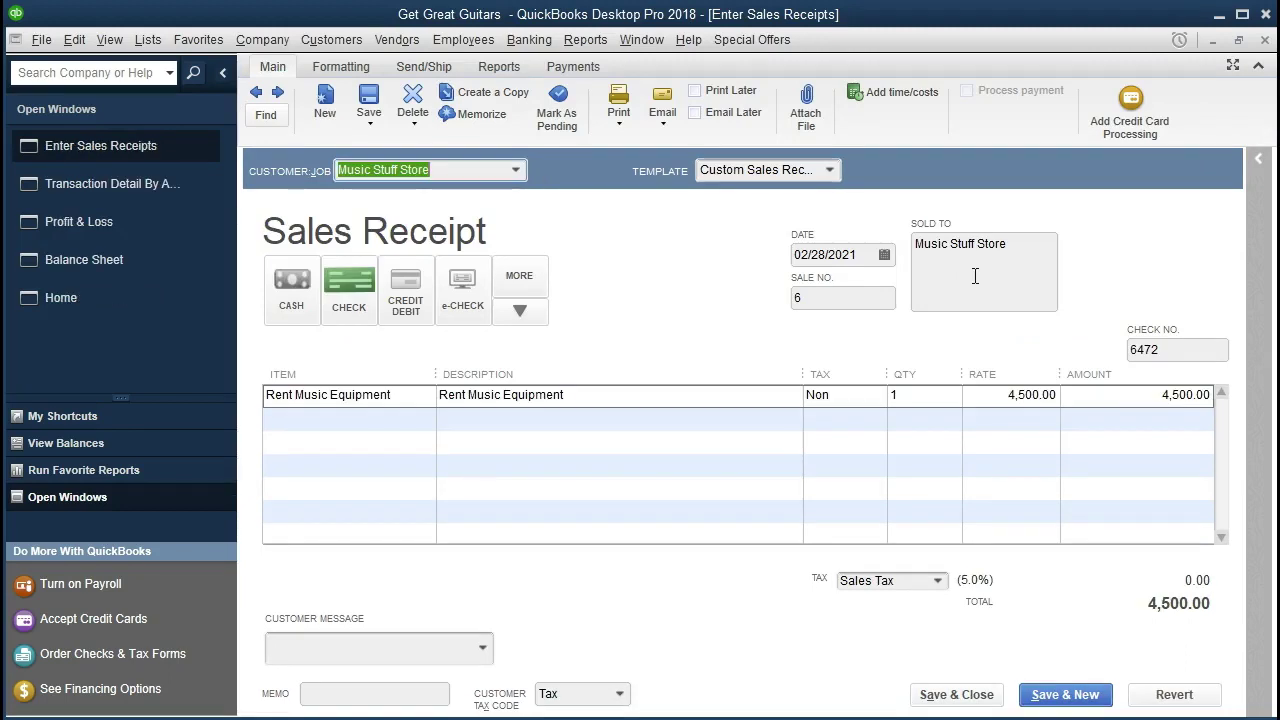
left_click(1265, 42)
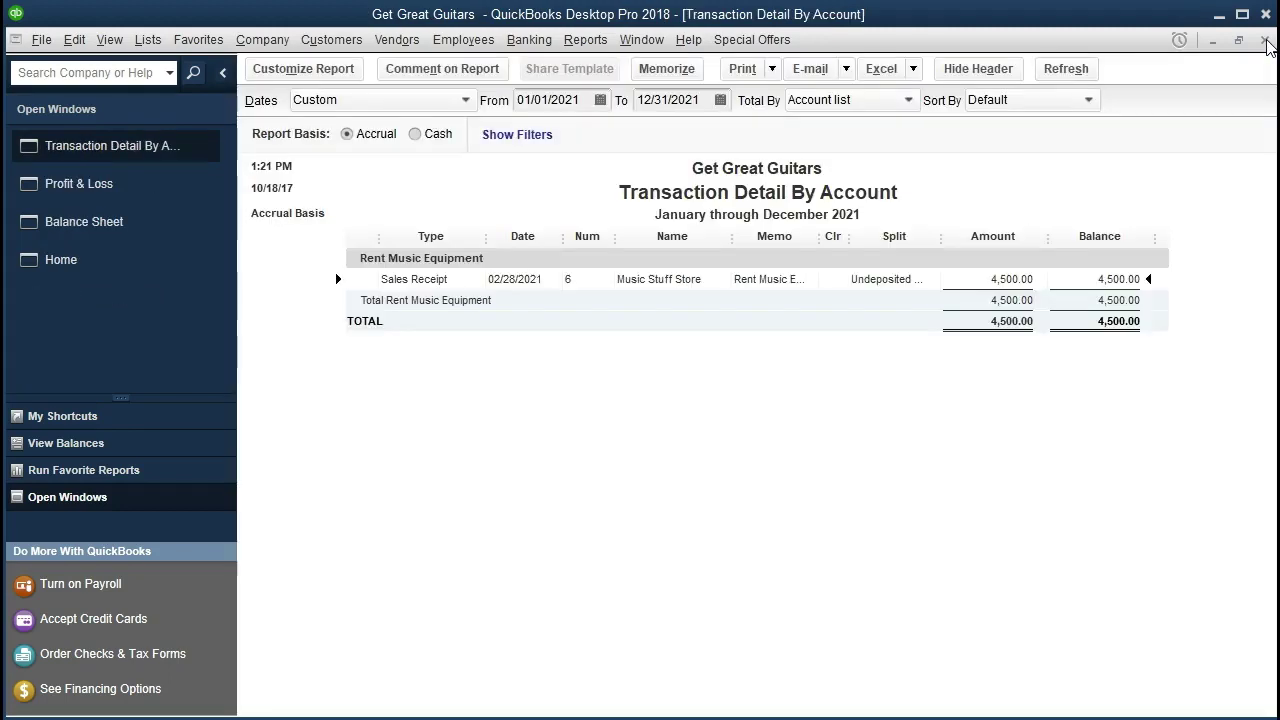
left_click(1265, 42)
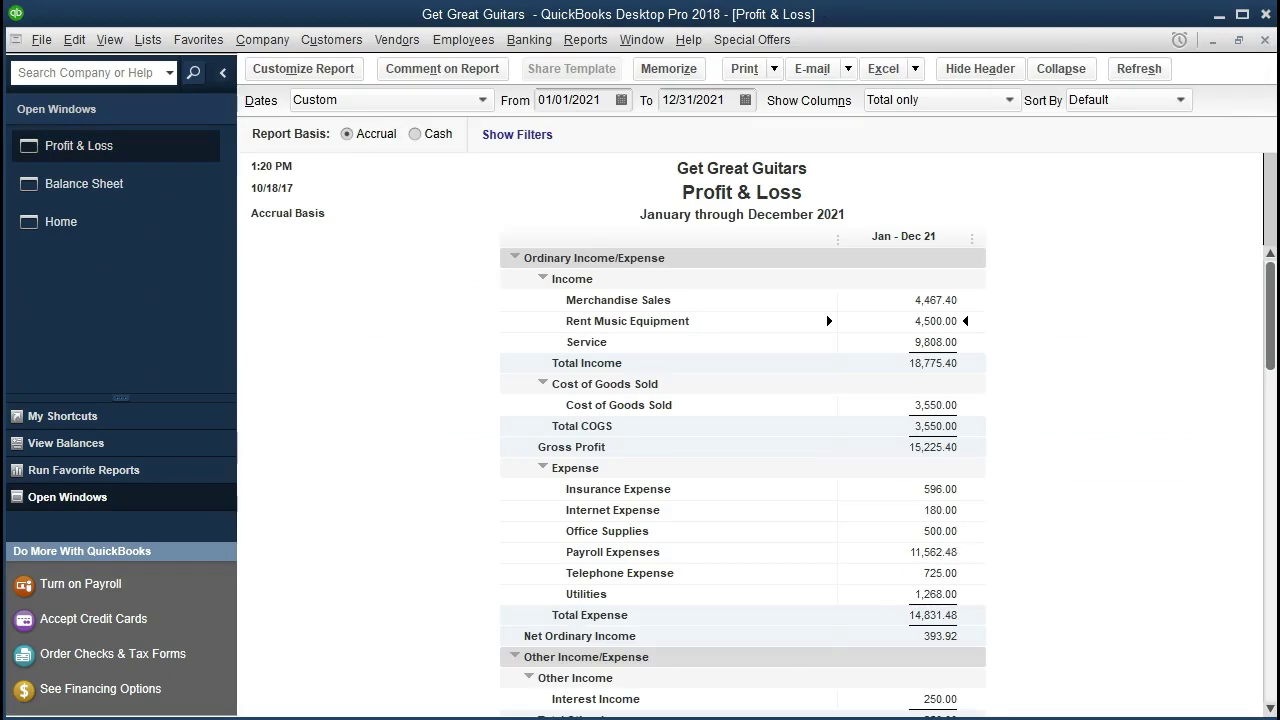